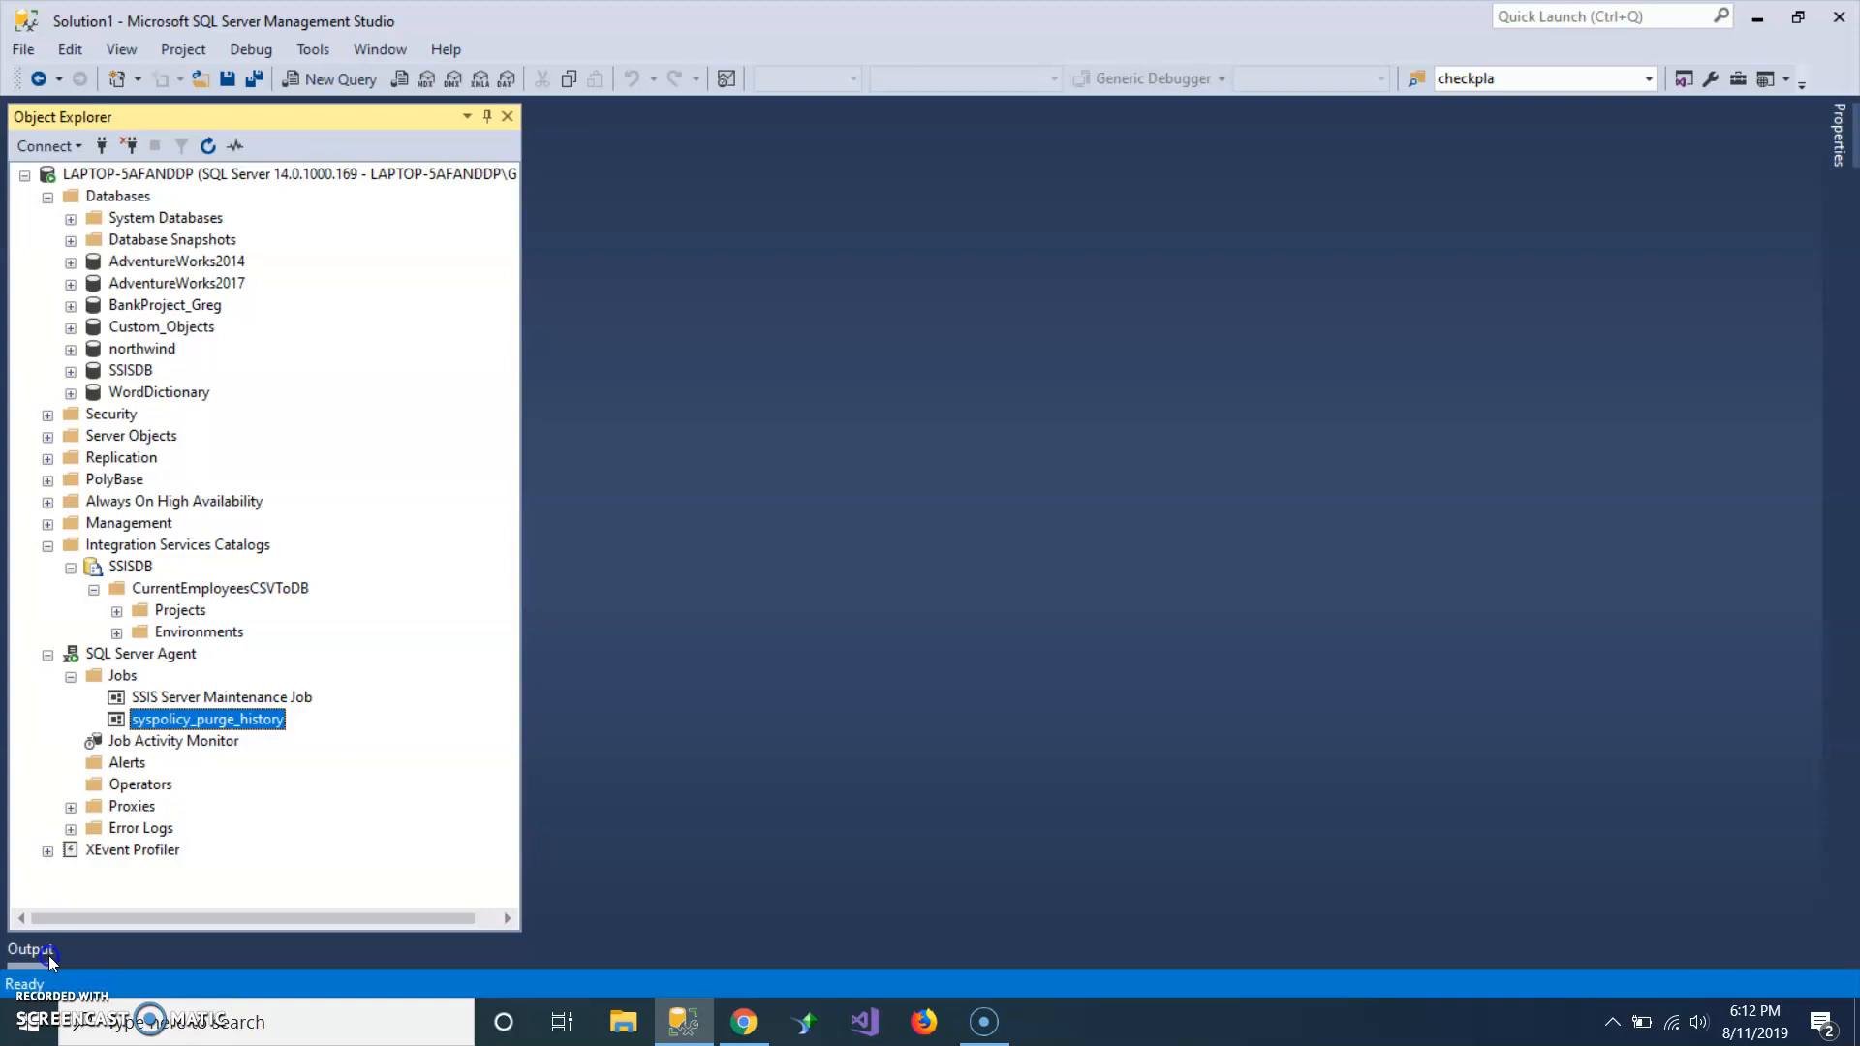
Create a new SQL Server Agent job named DBA Email CSV File and copy the server name from its owner.
click(71, 676)
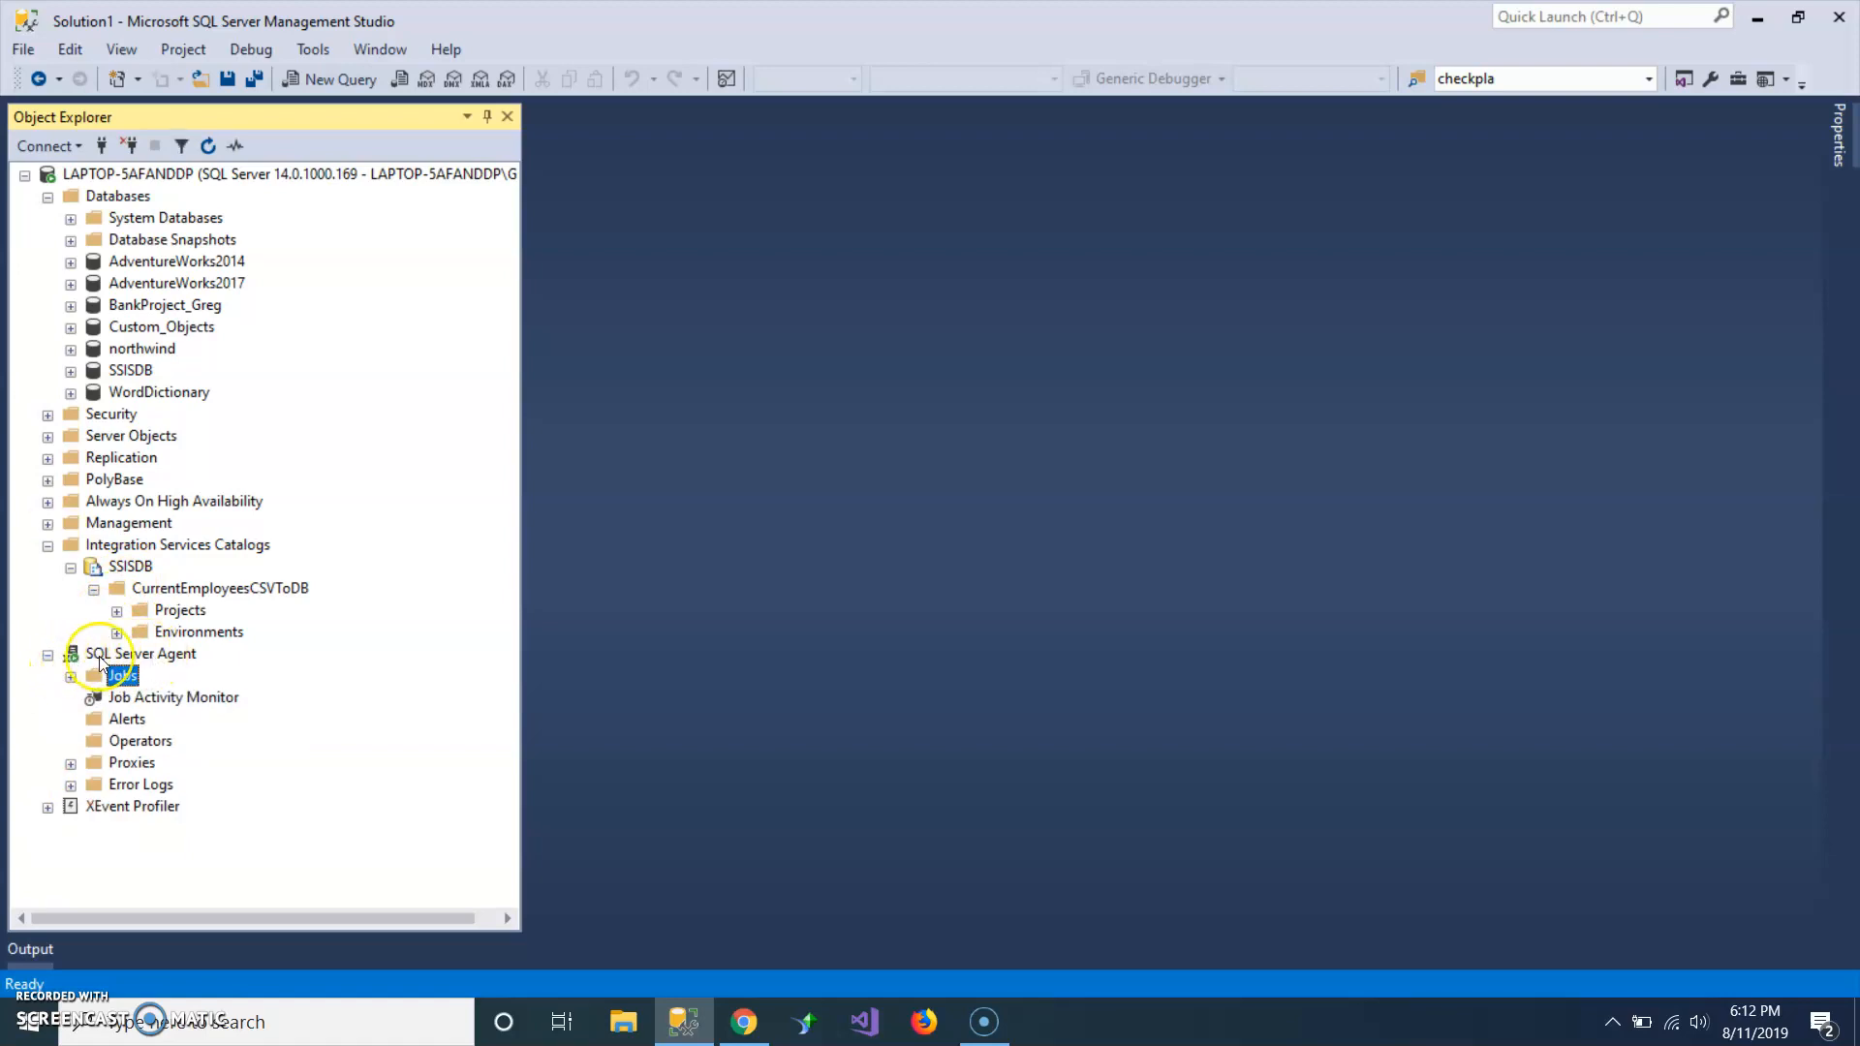
click(102, 656)
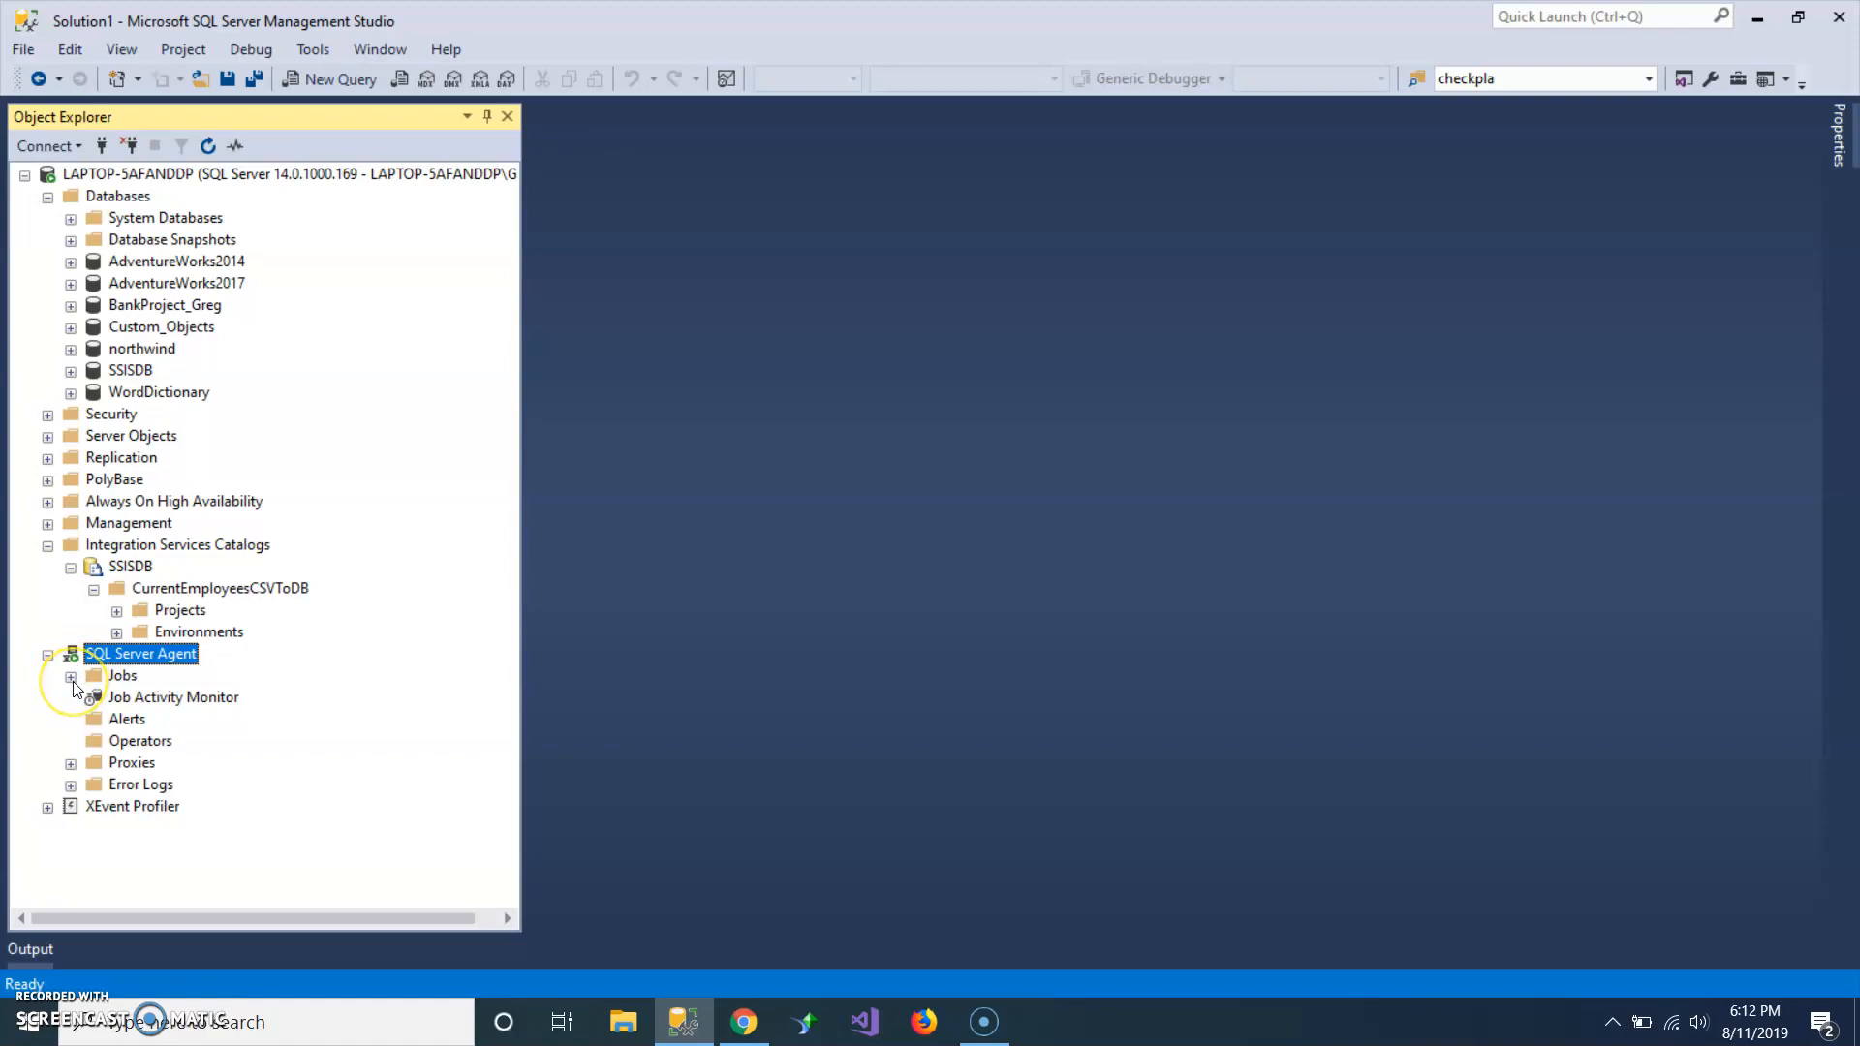
click(72, 681)
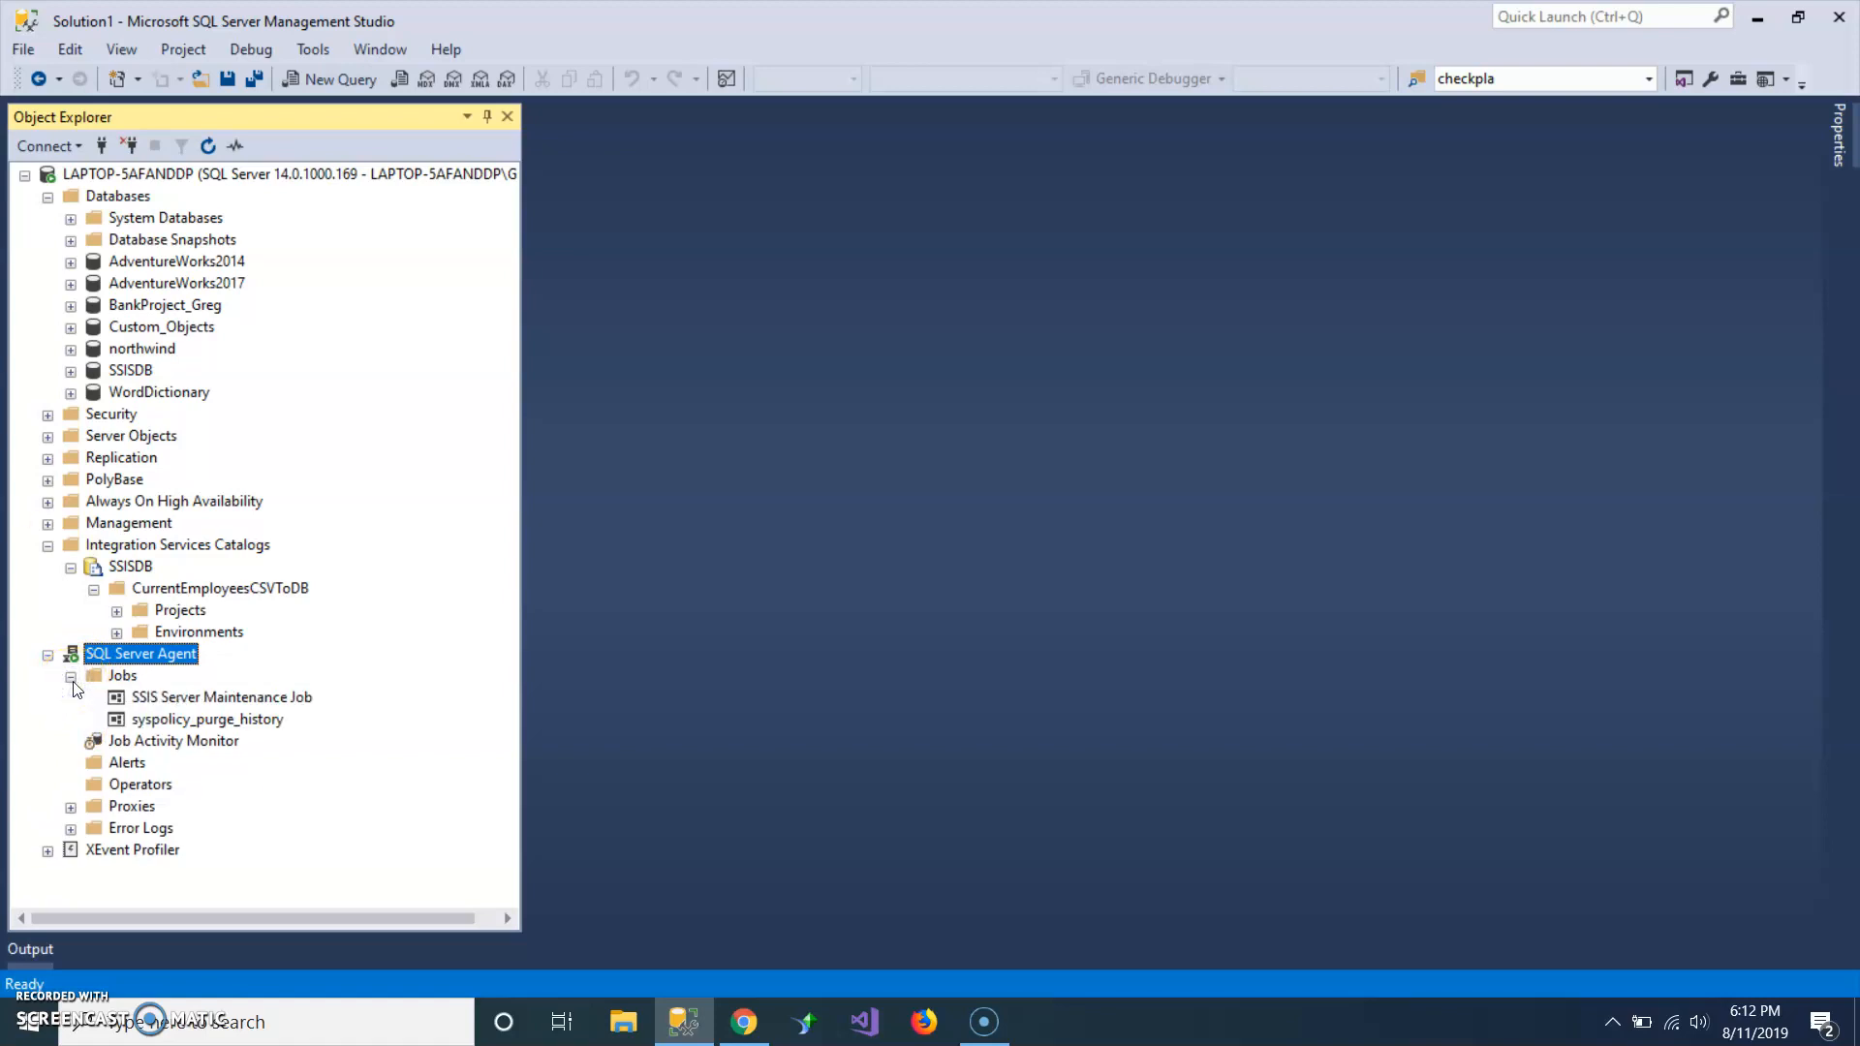
right_click(111, 681)
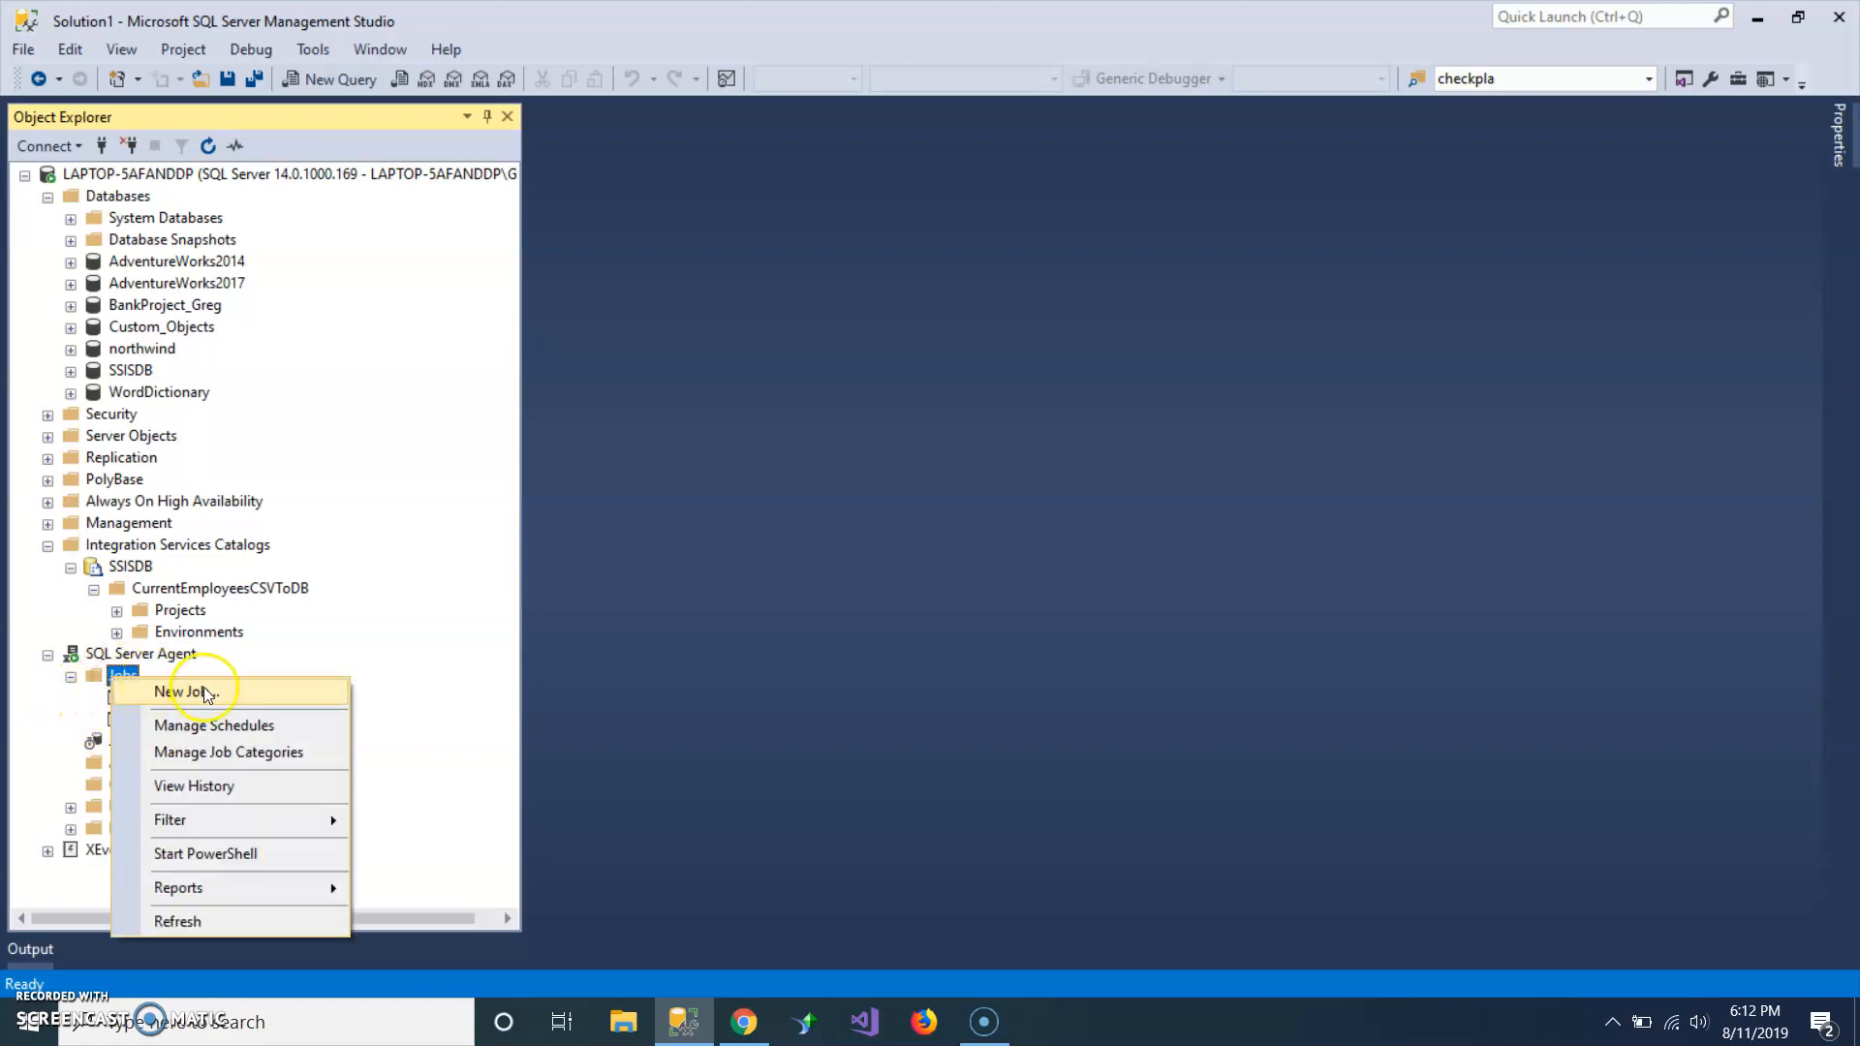
click(206, 693)
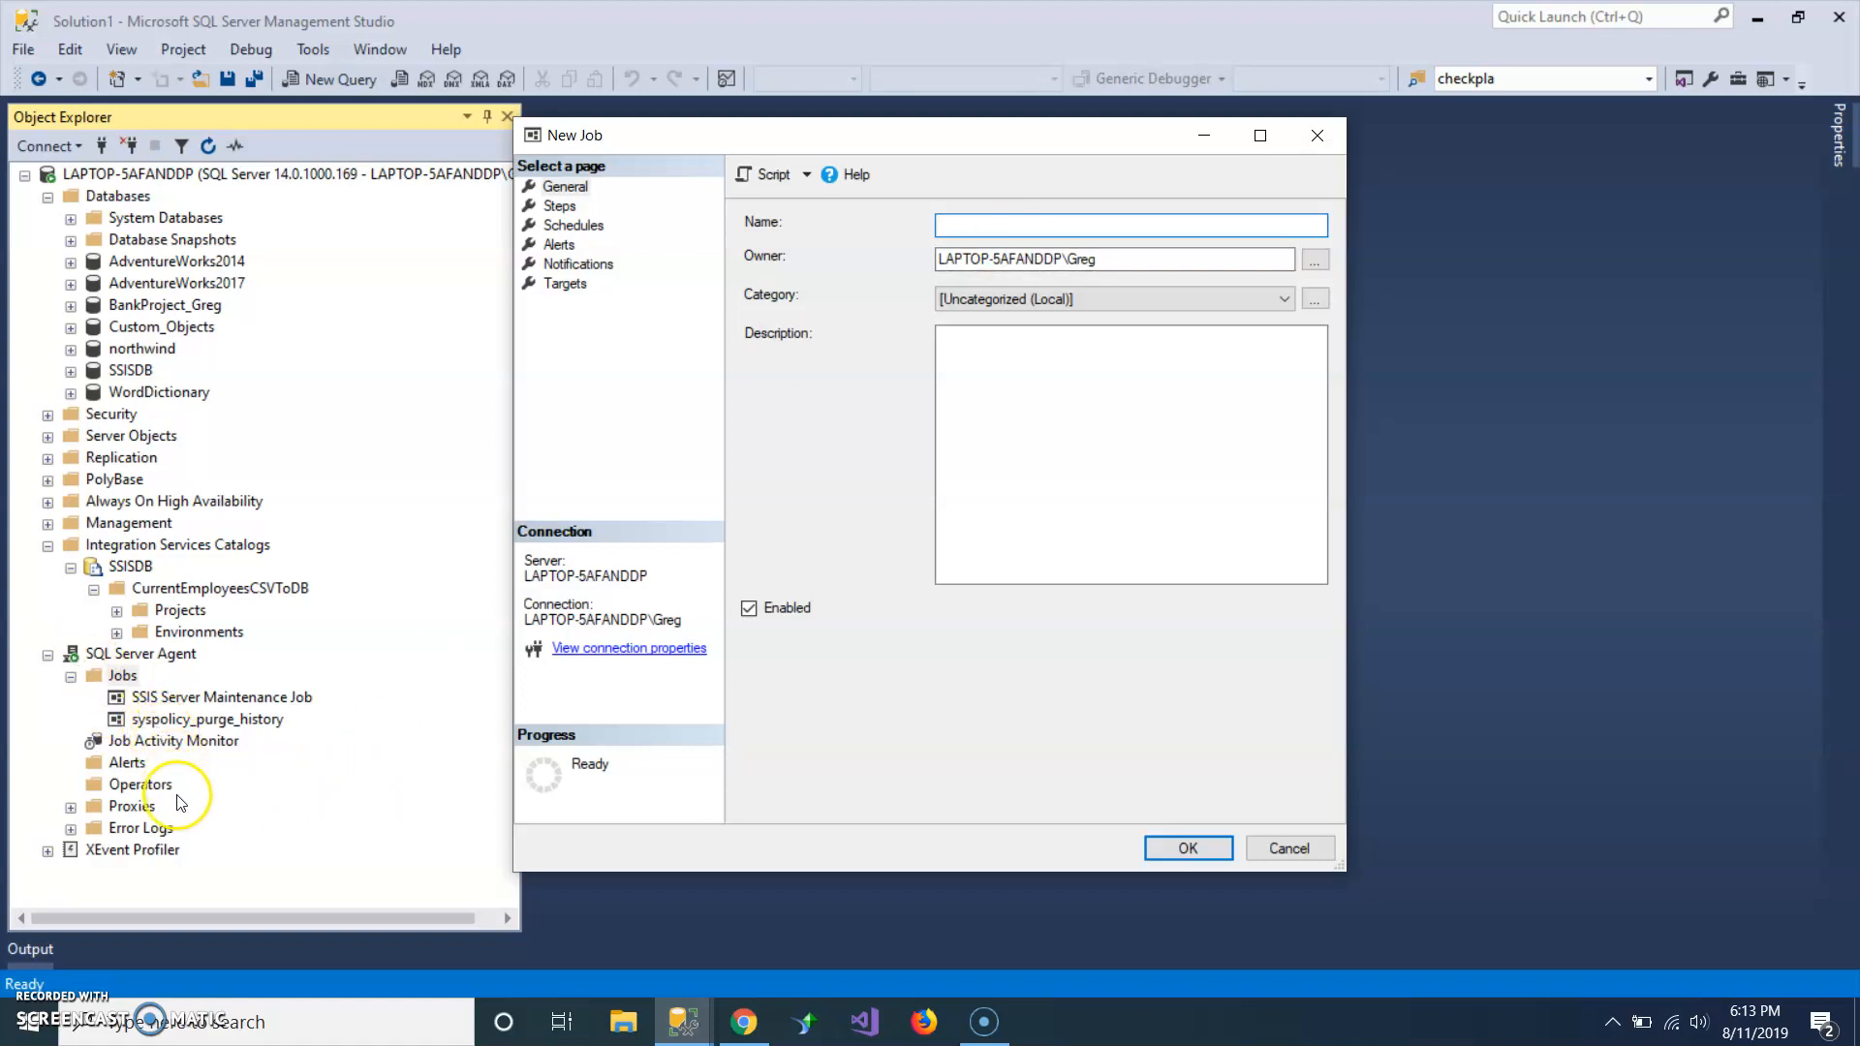
click(1061, 234)
click(1062, 225)
text(DBA)
text(Email CSV File)
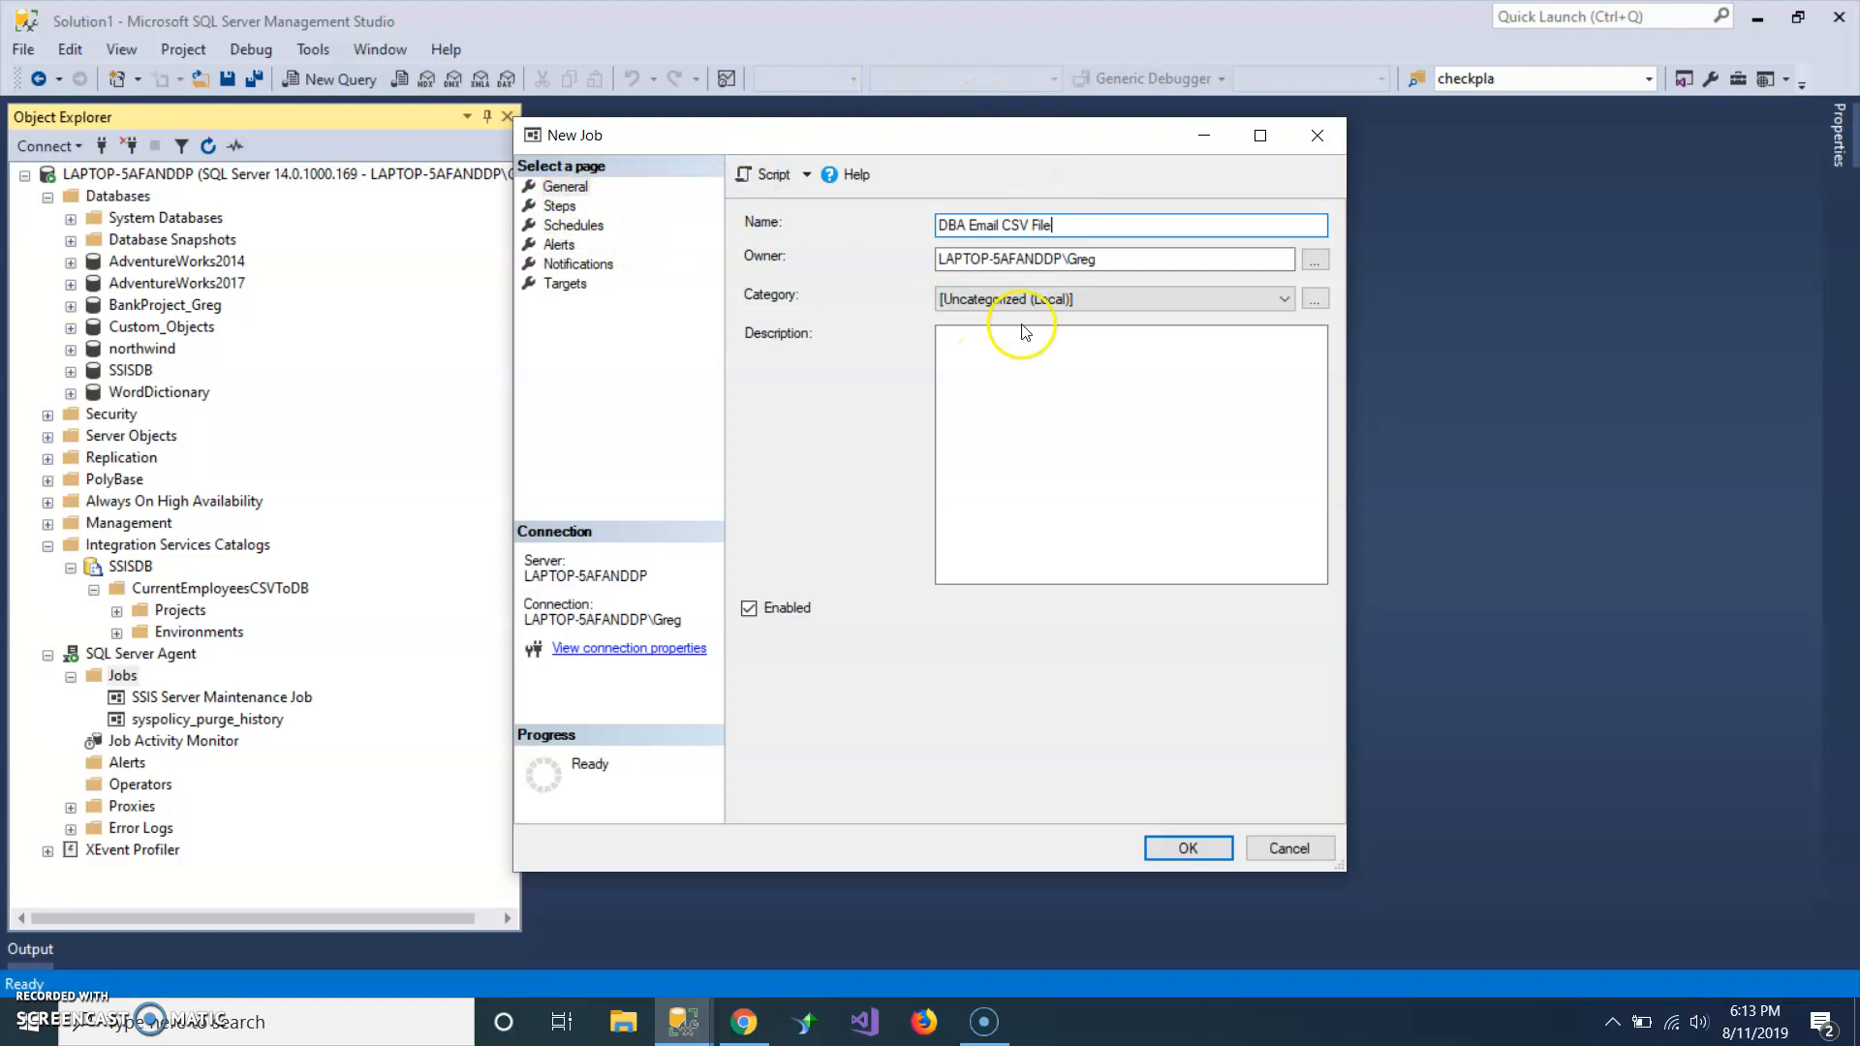
drag(1064, 260, 922, 259)
key(ctrl+c)
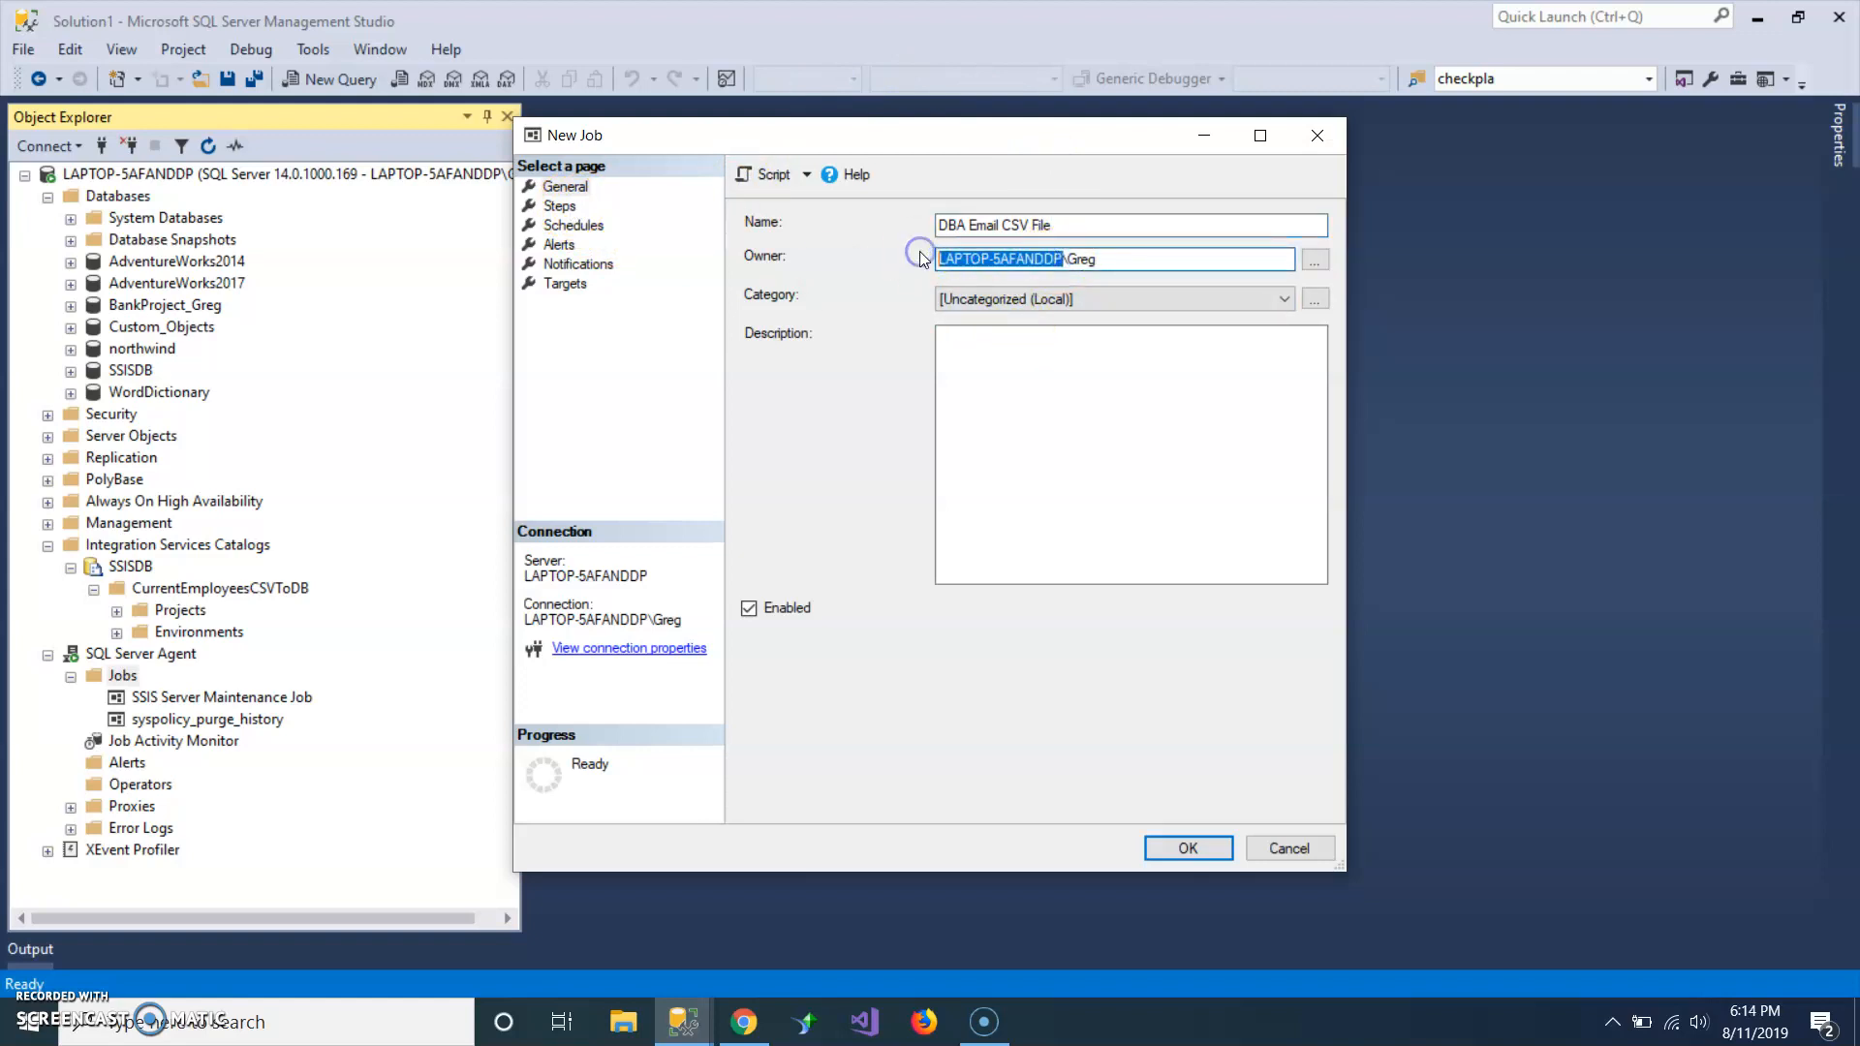
Add a job step named Execute SSIS Package with the type SQL Server Integration Services Package.
click(562, 206)
click(926, 517)
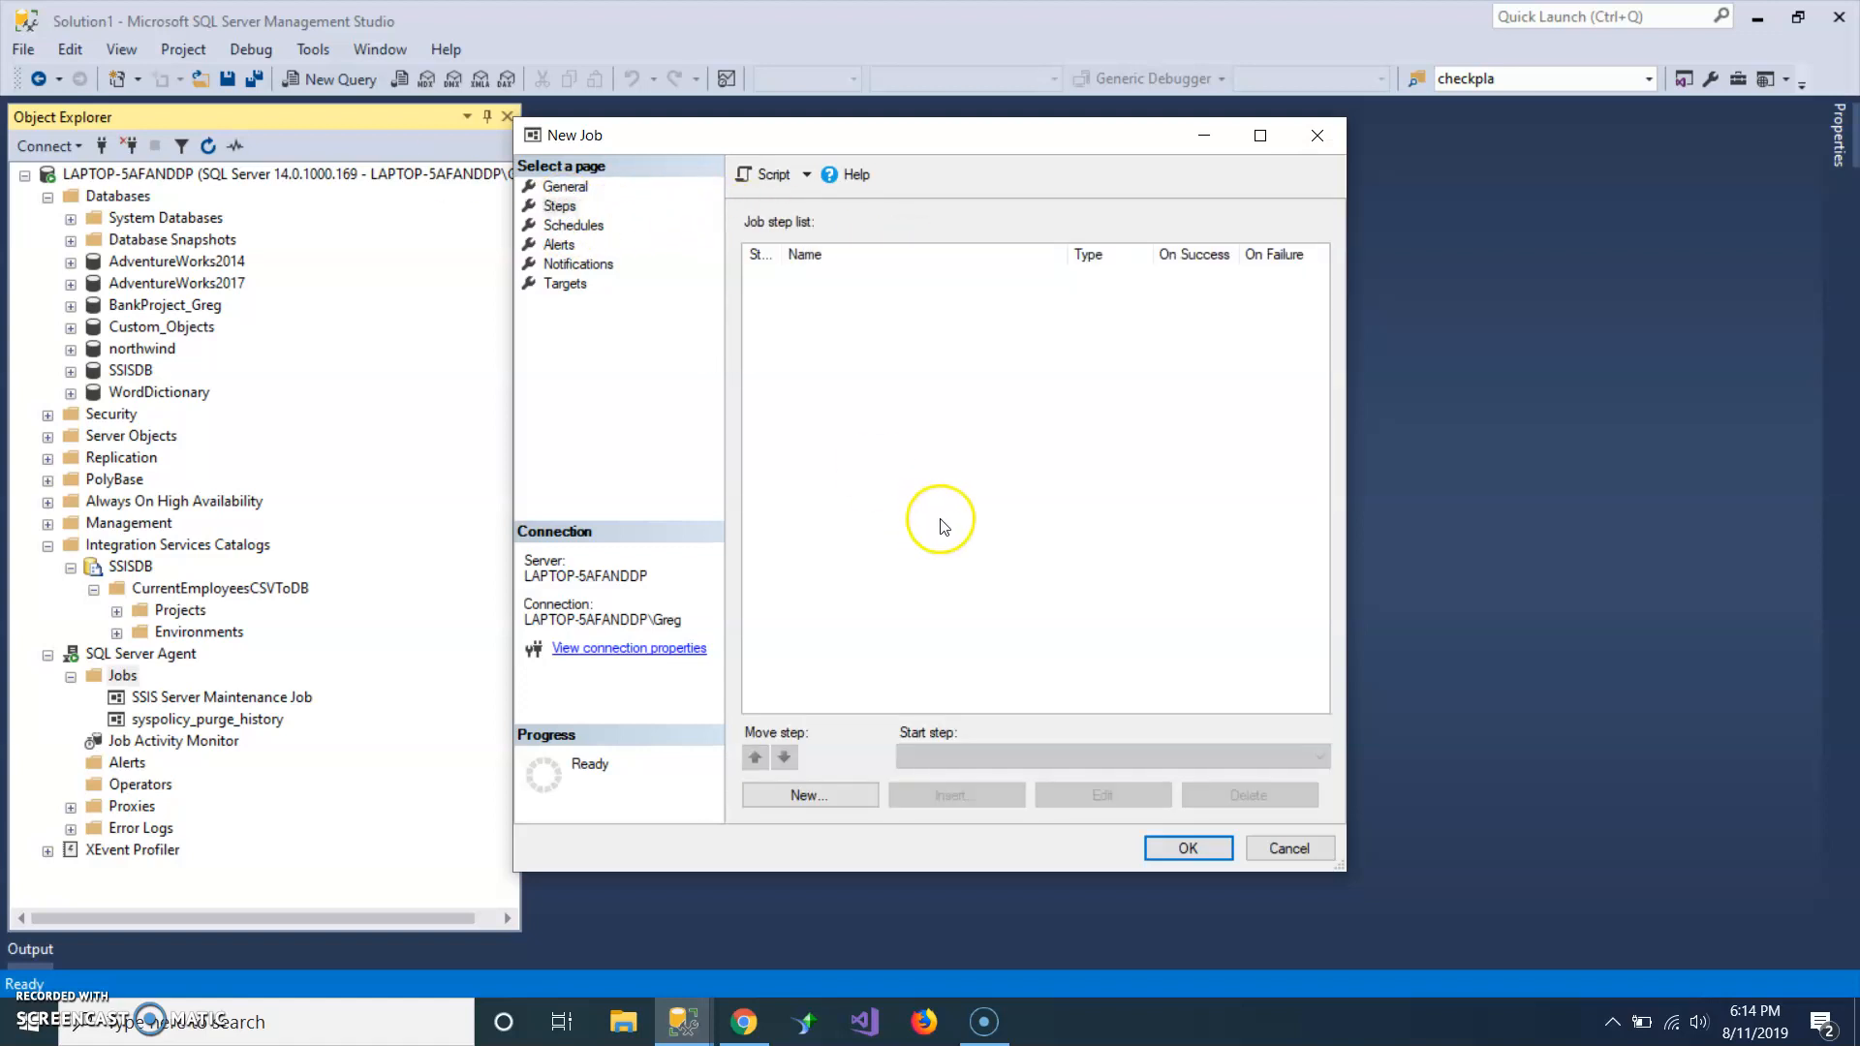
click(808, 796)
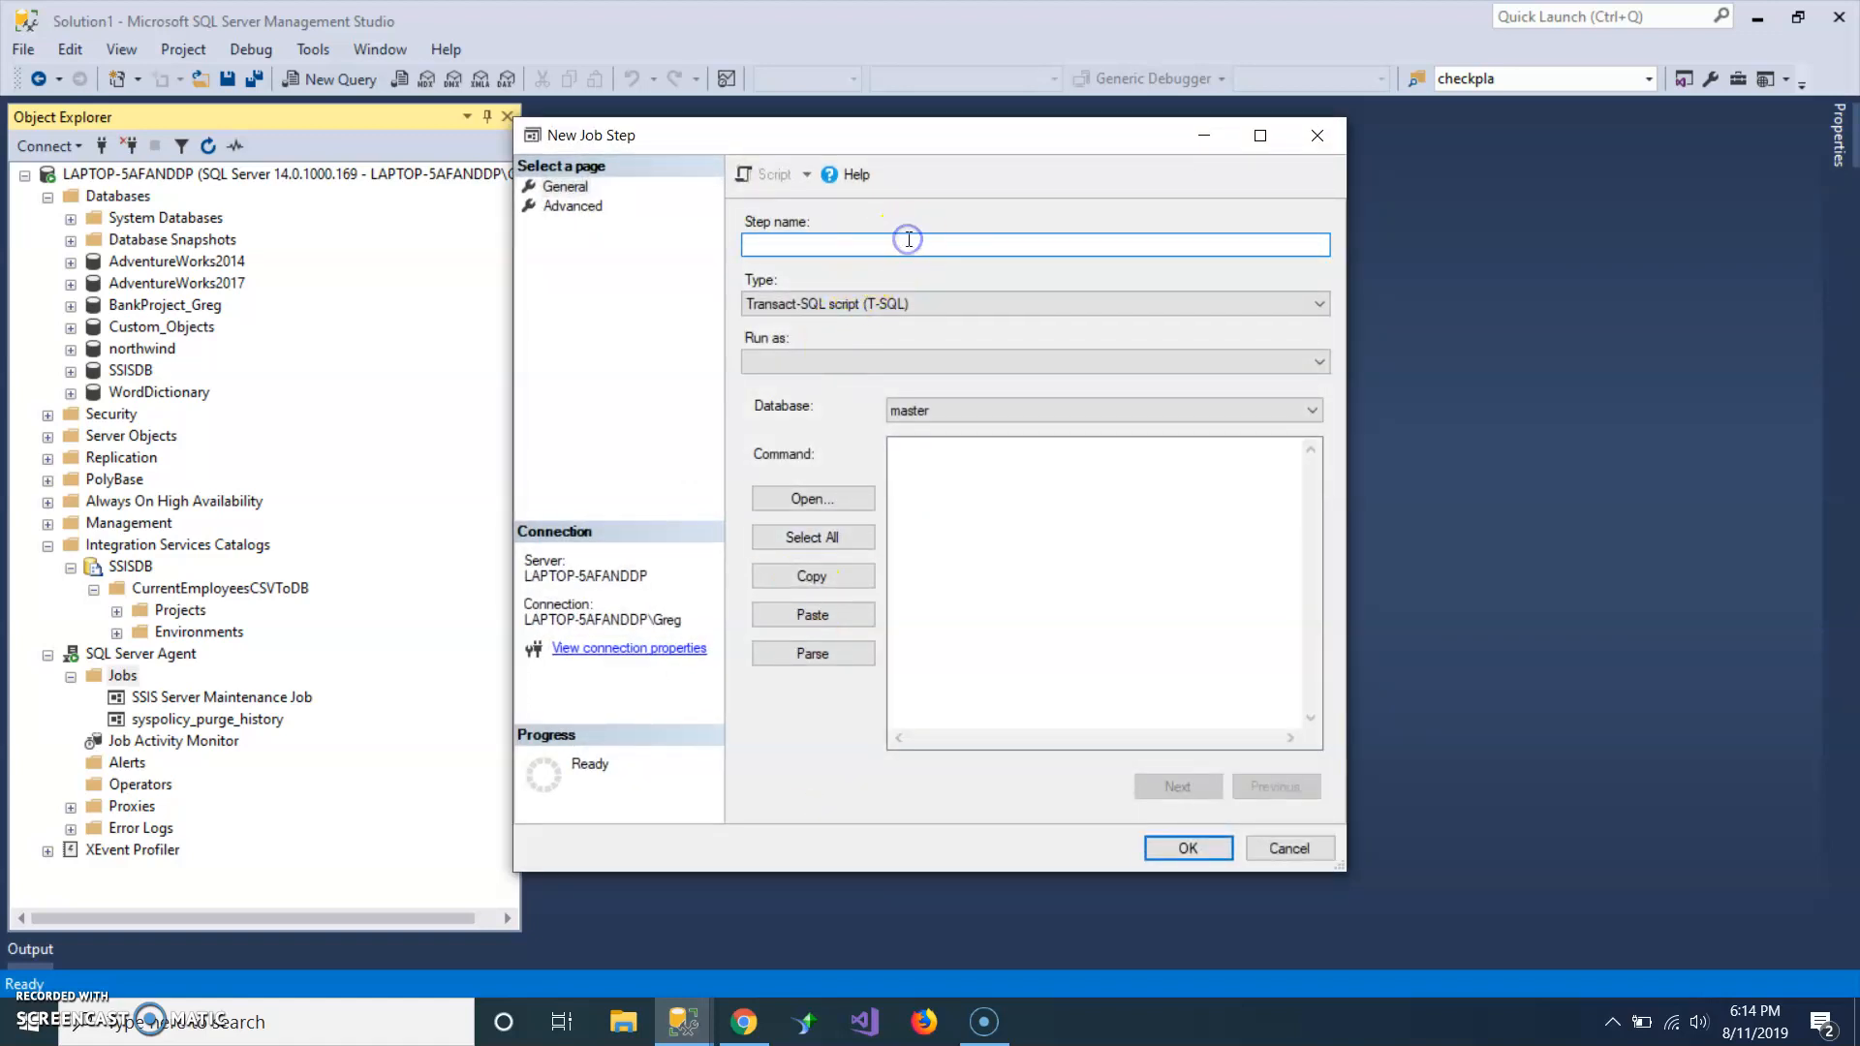
text(Execute SSIS Package)
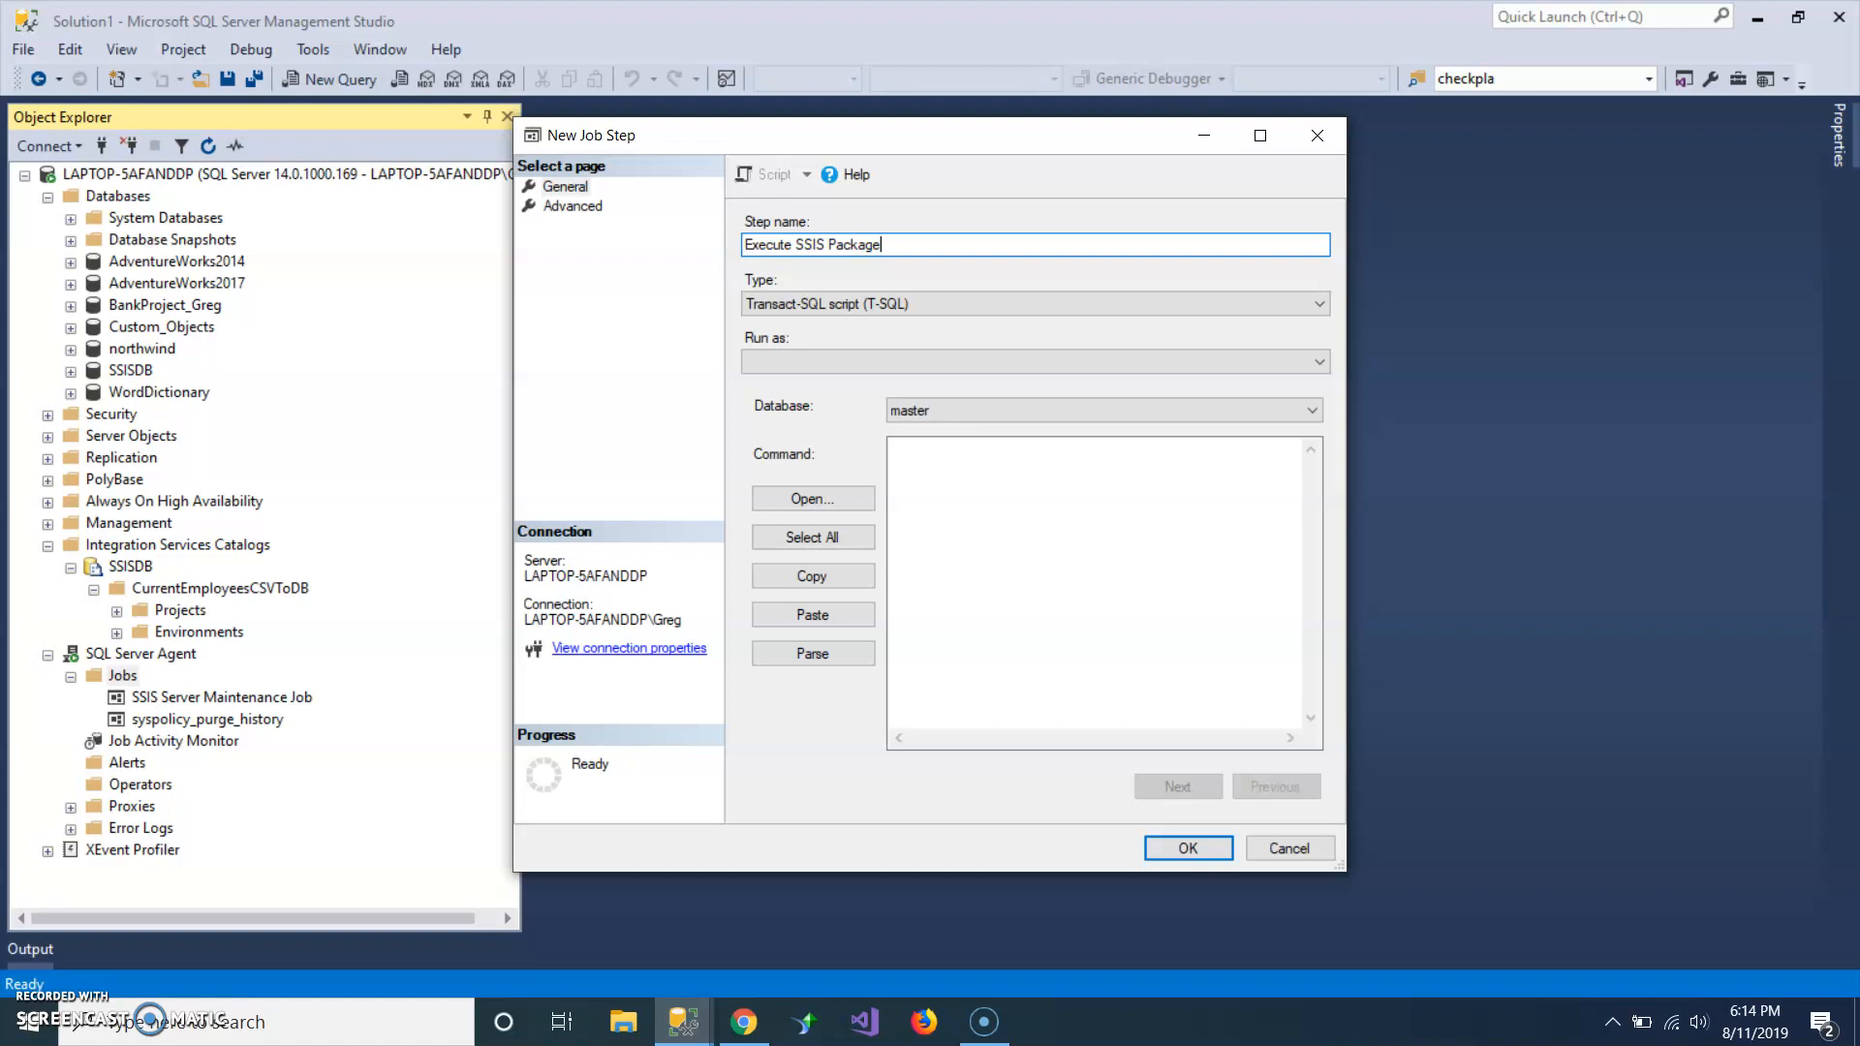
click(779, 306)
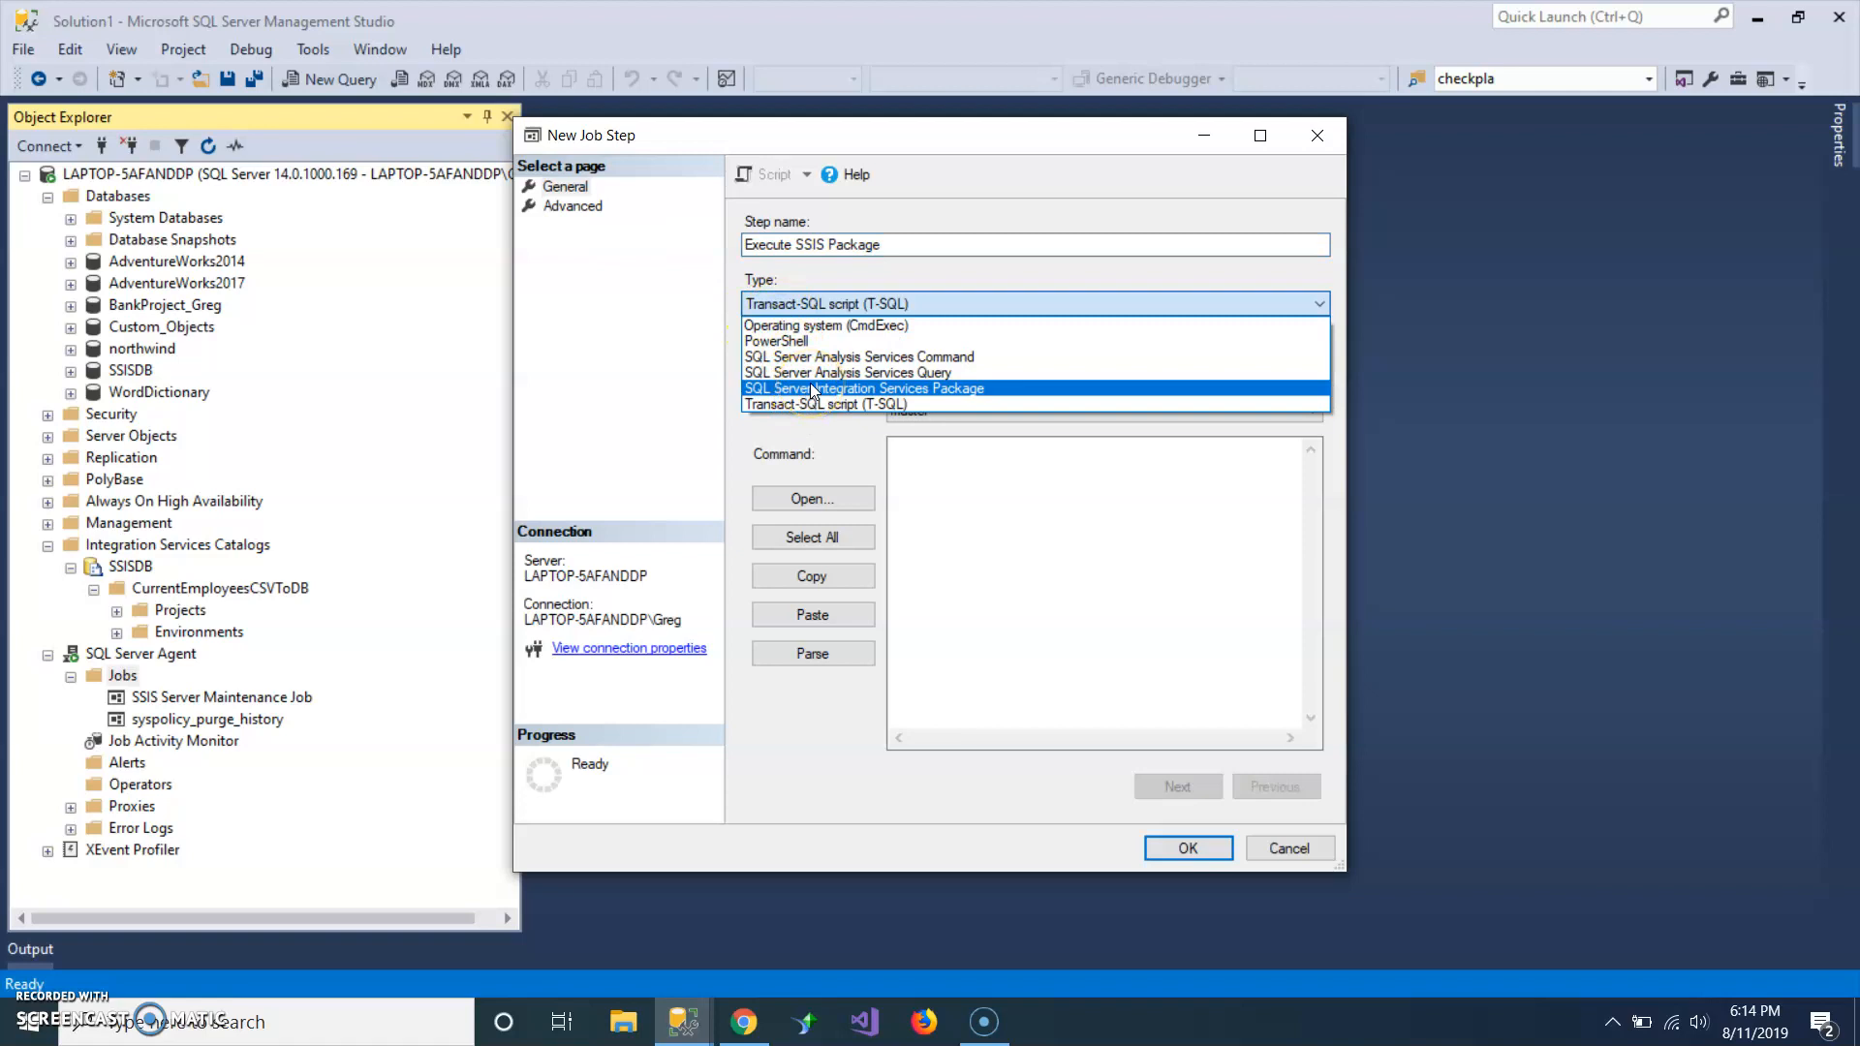
click(811, 388)
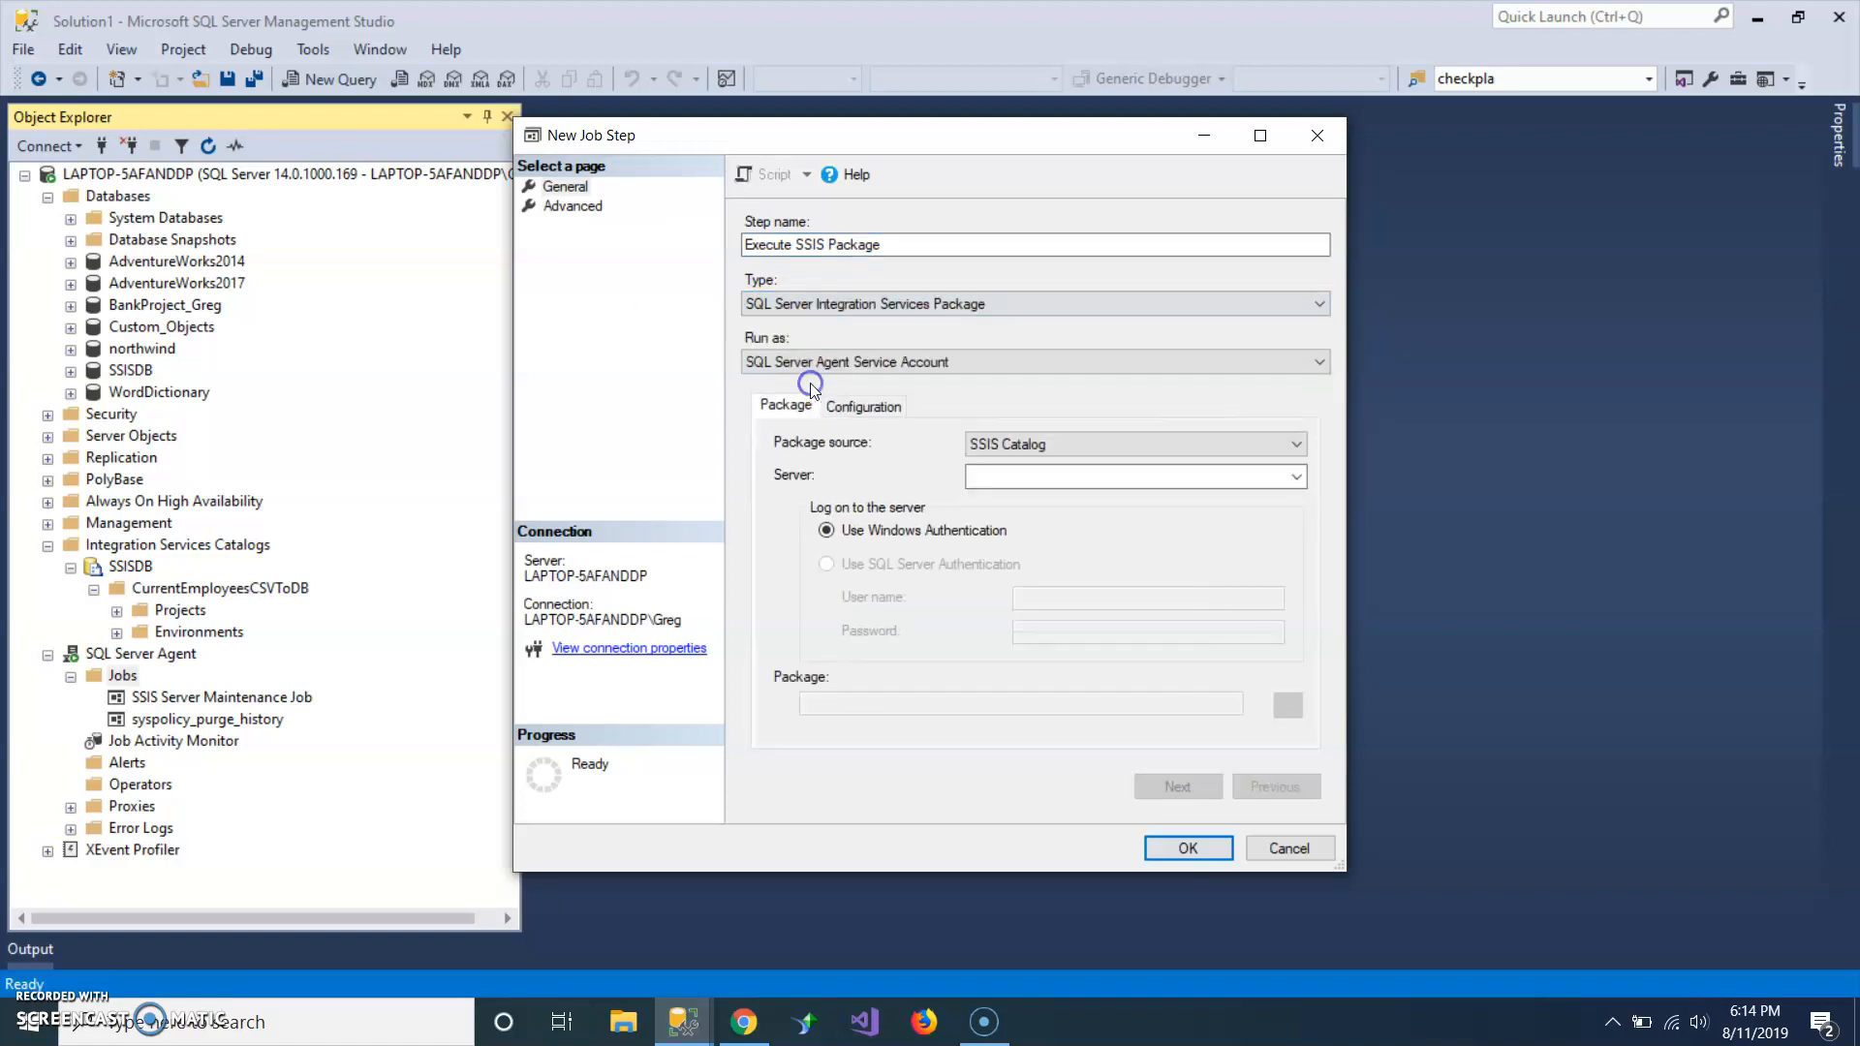
Set the job step's server to LAPTOP-5AFANDDP, choose Package.dtsx from the CurrentEmployeesCSVToDB project in SSISDB, and save the step.
click(1010, 476)
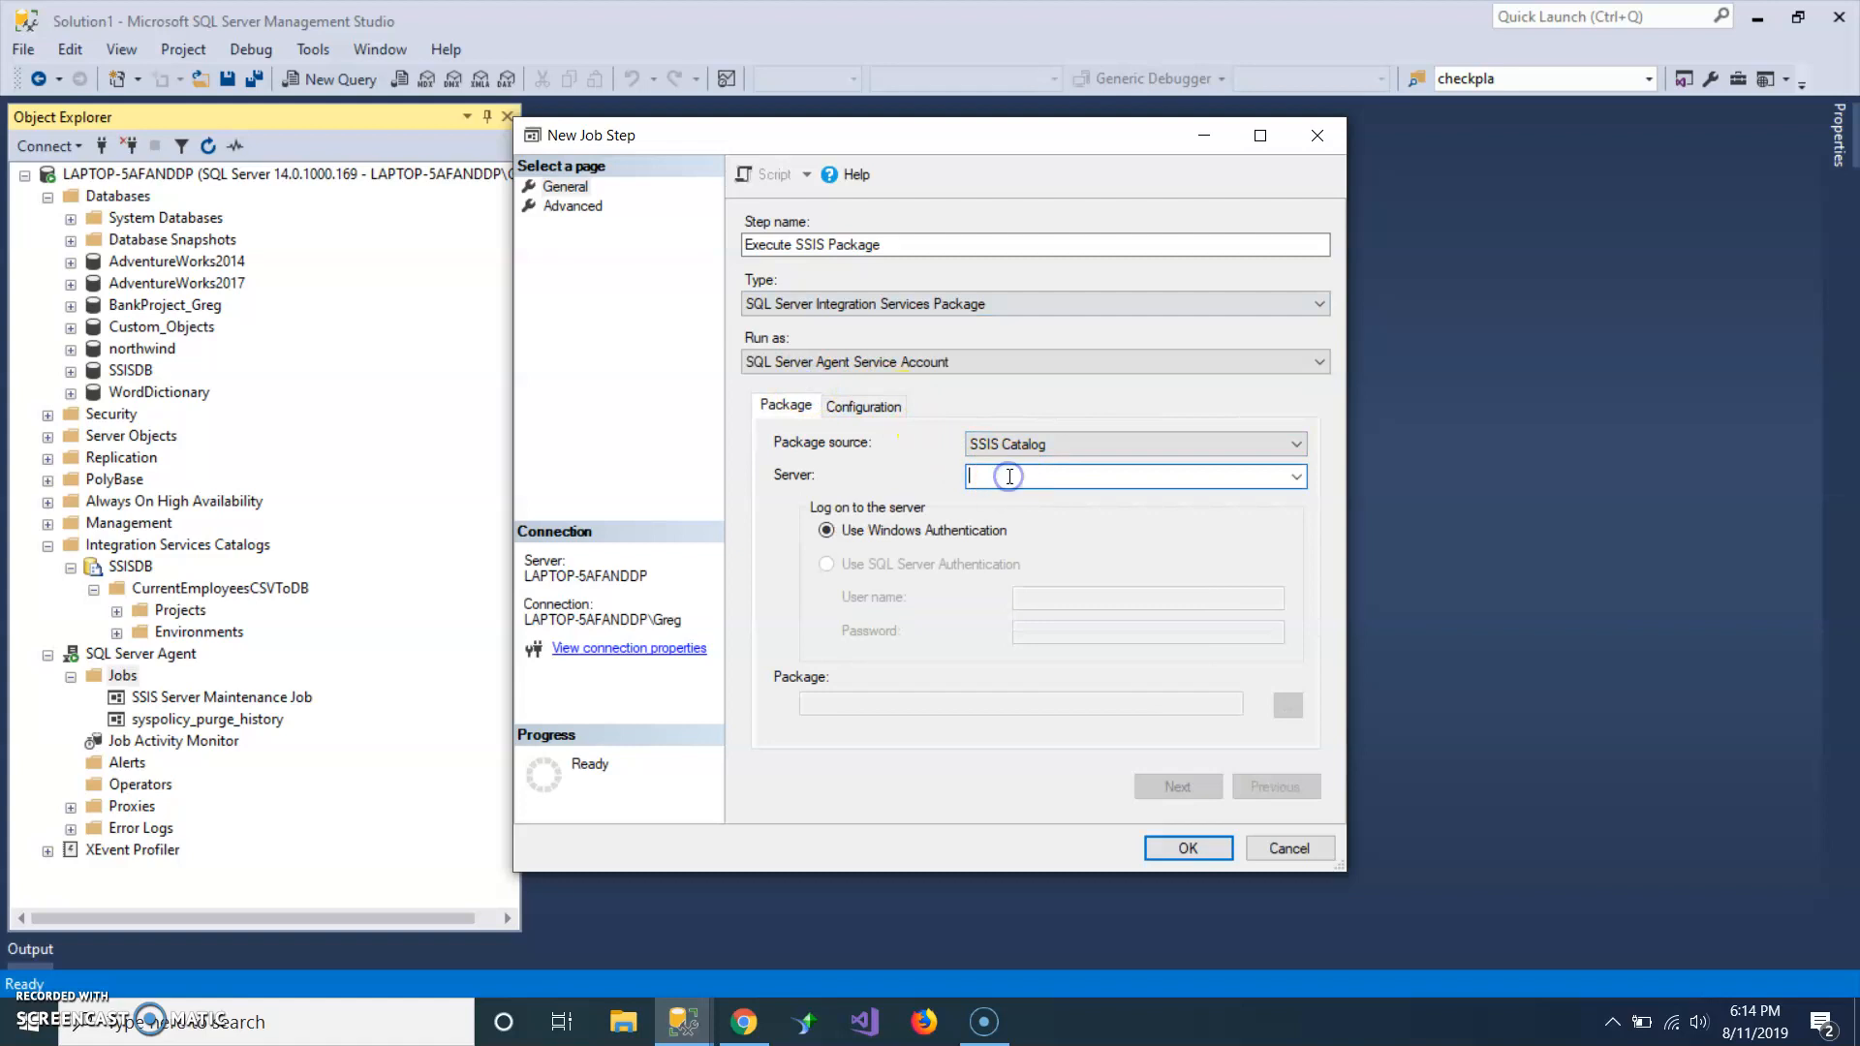
key(ctrl+v)
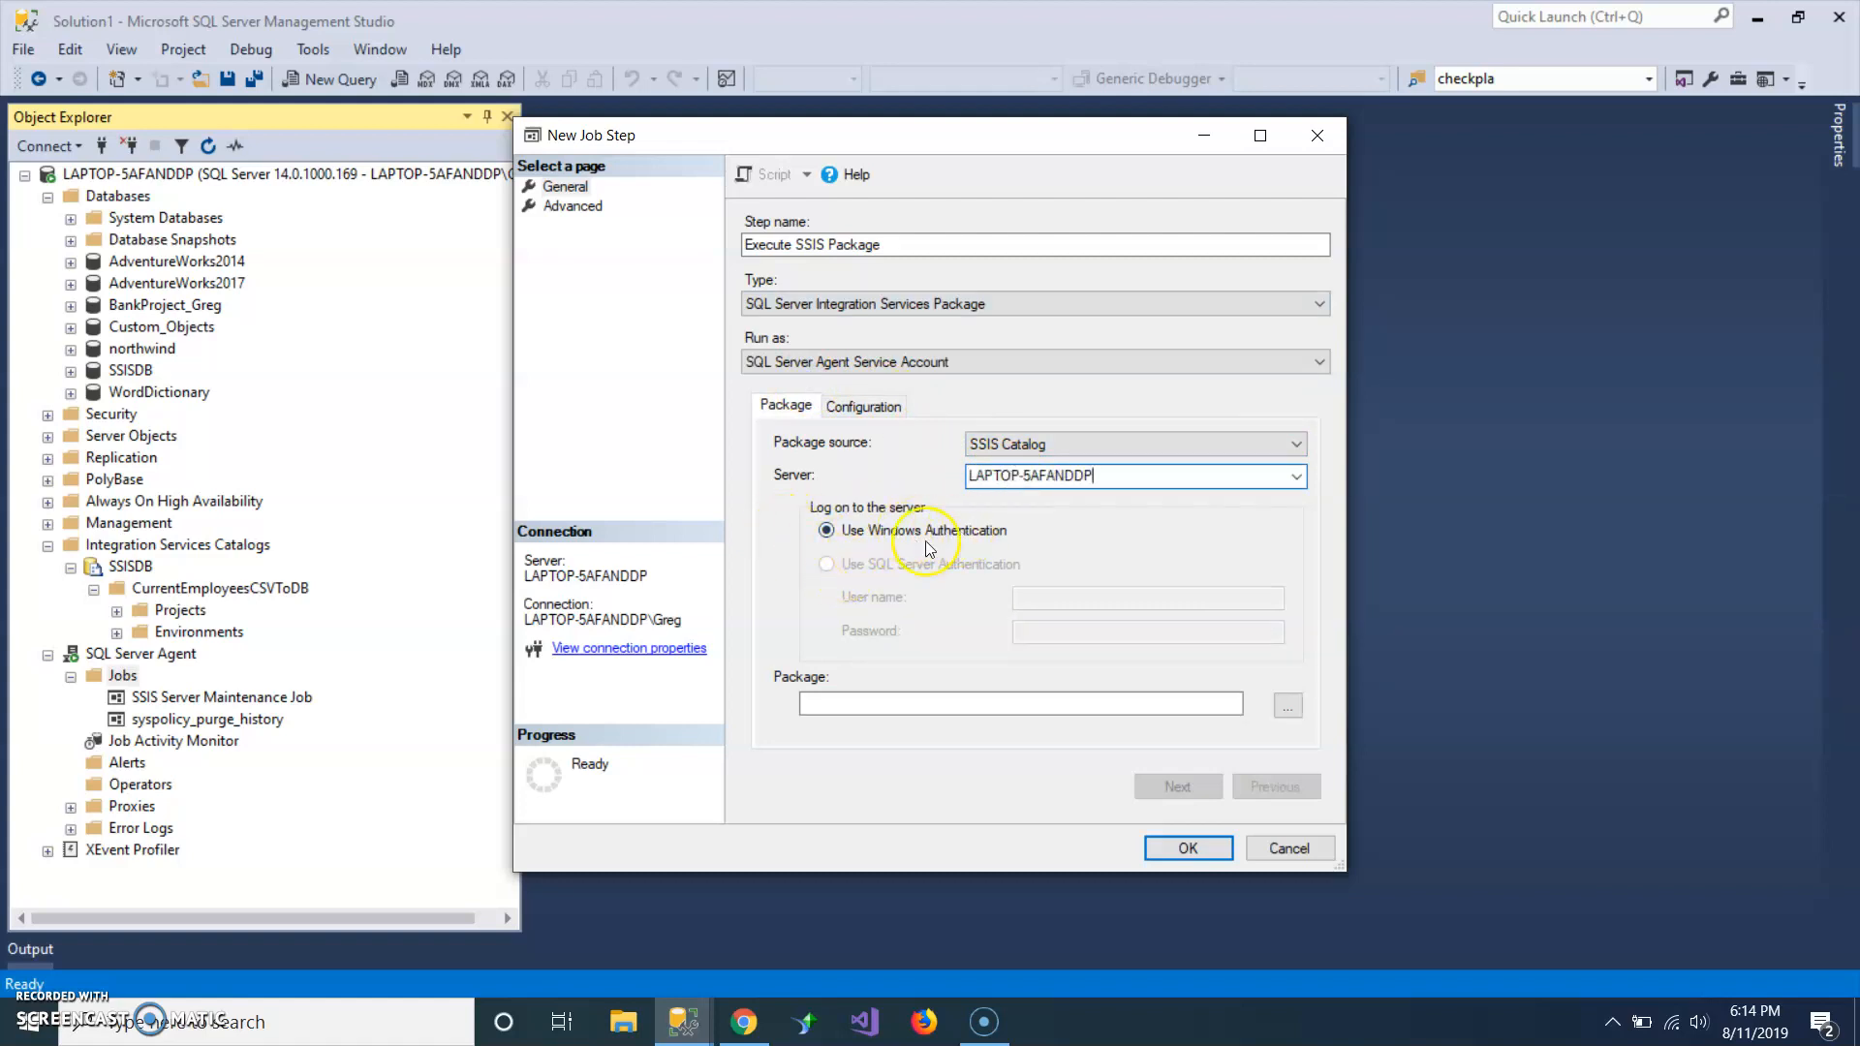
click(1286, 707)
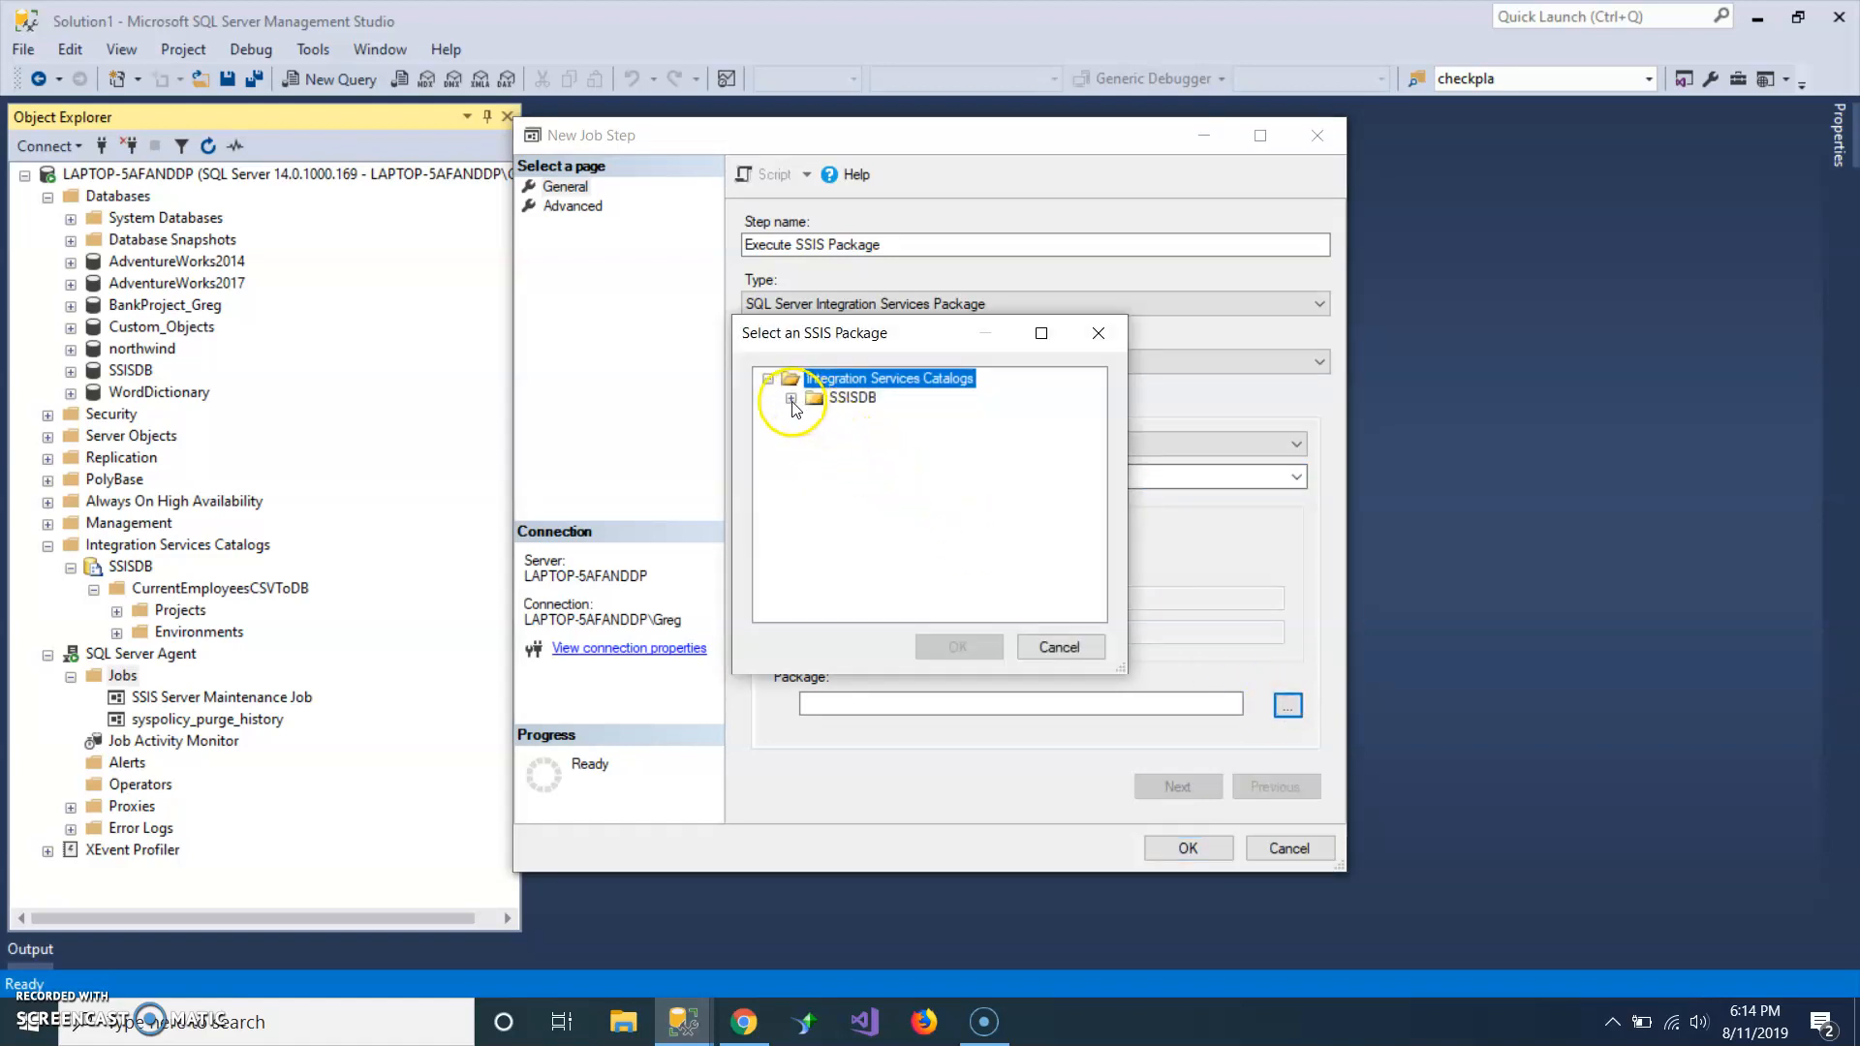
click(792, 398)
click(814, 417)
click(837, 437)
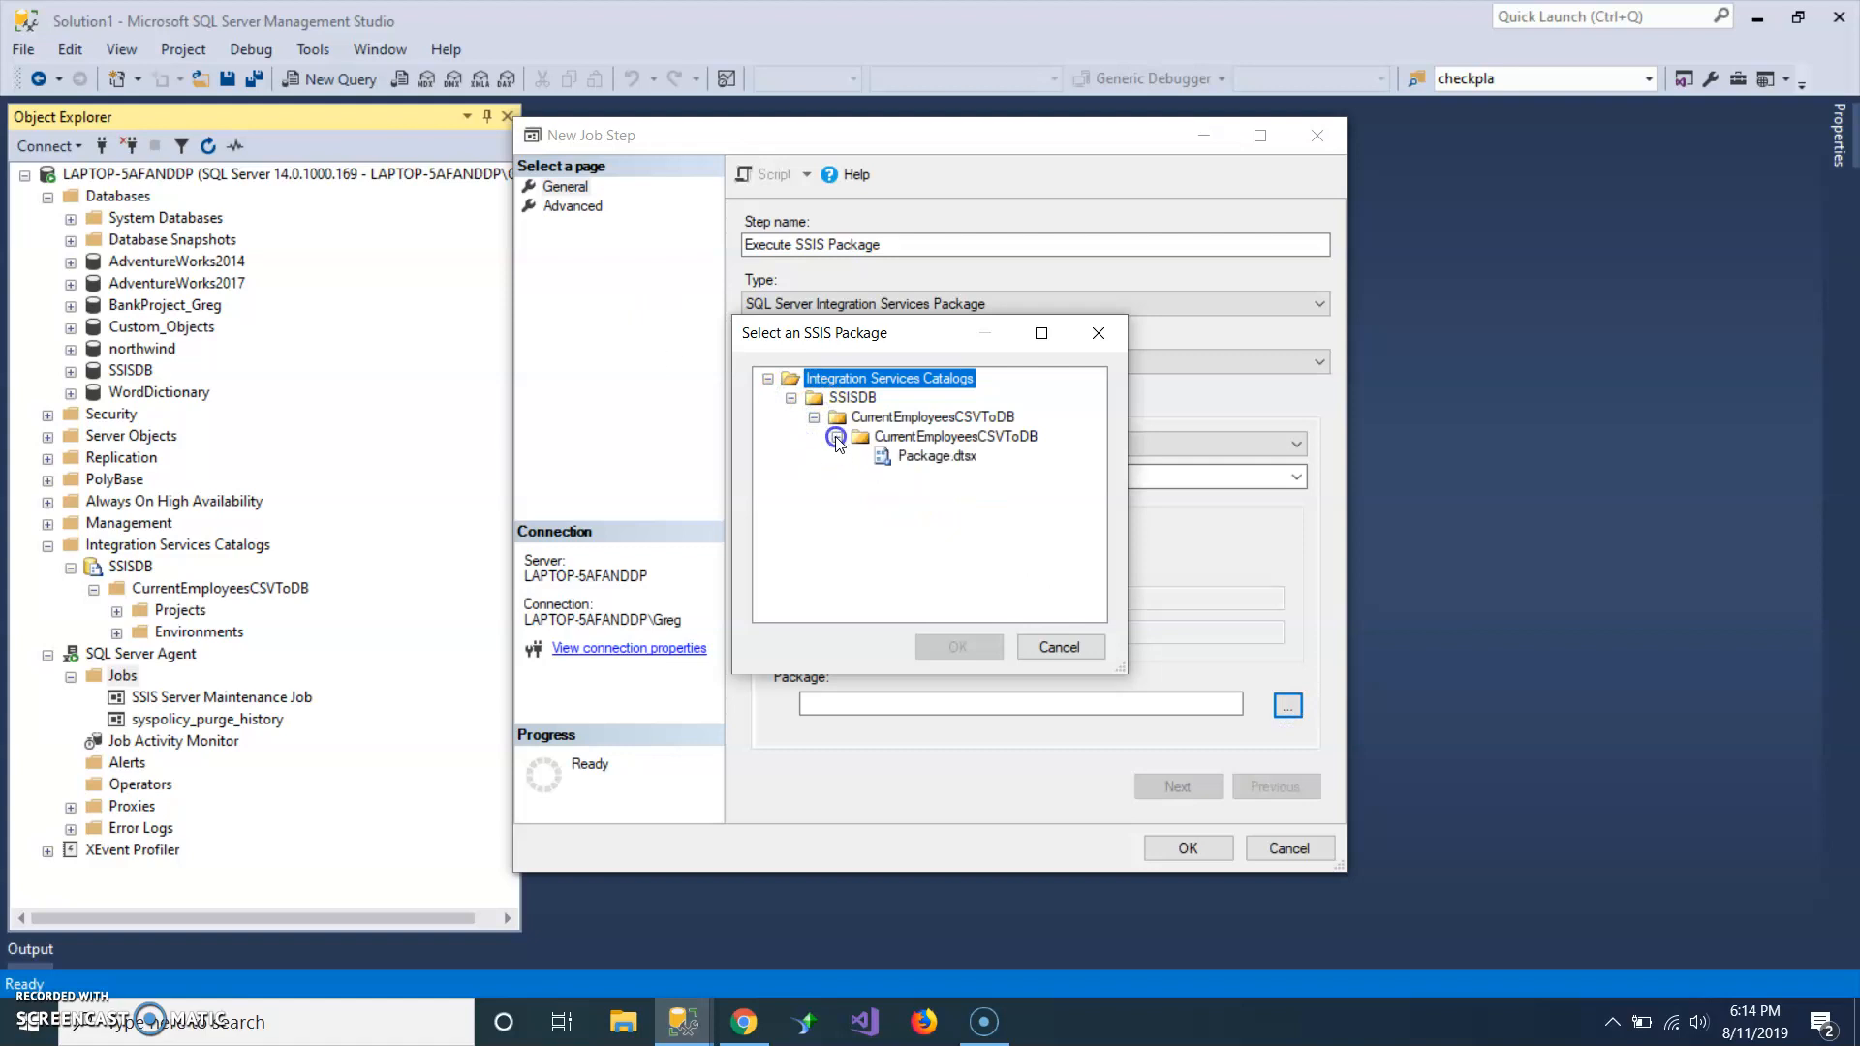
click(954, 458)
click(949, 663)
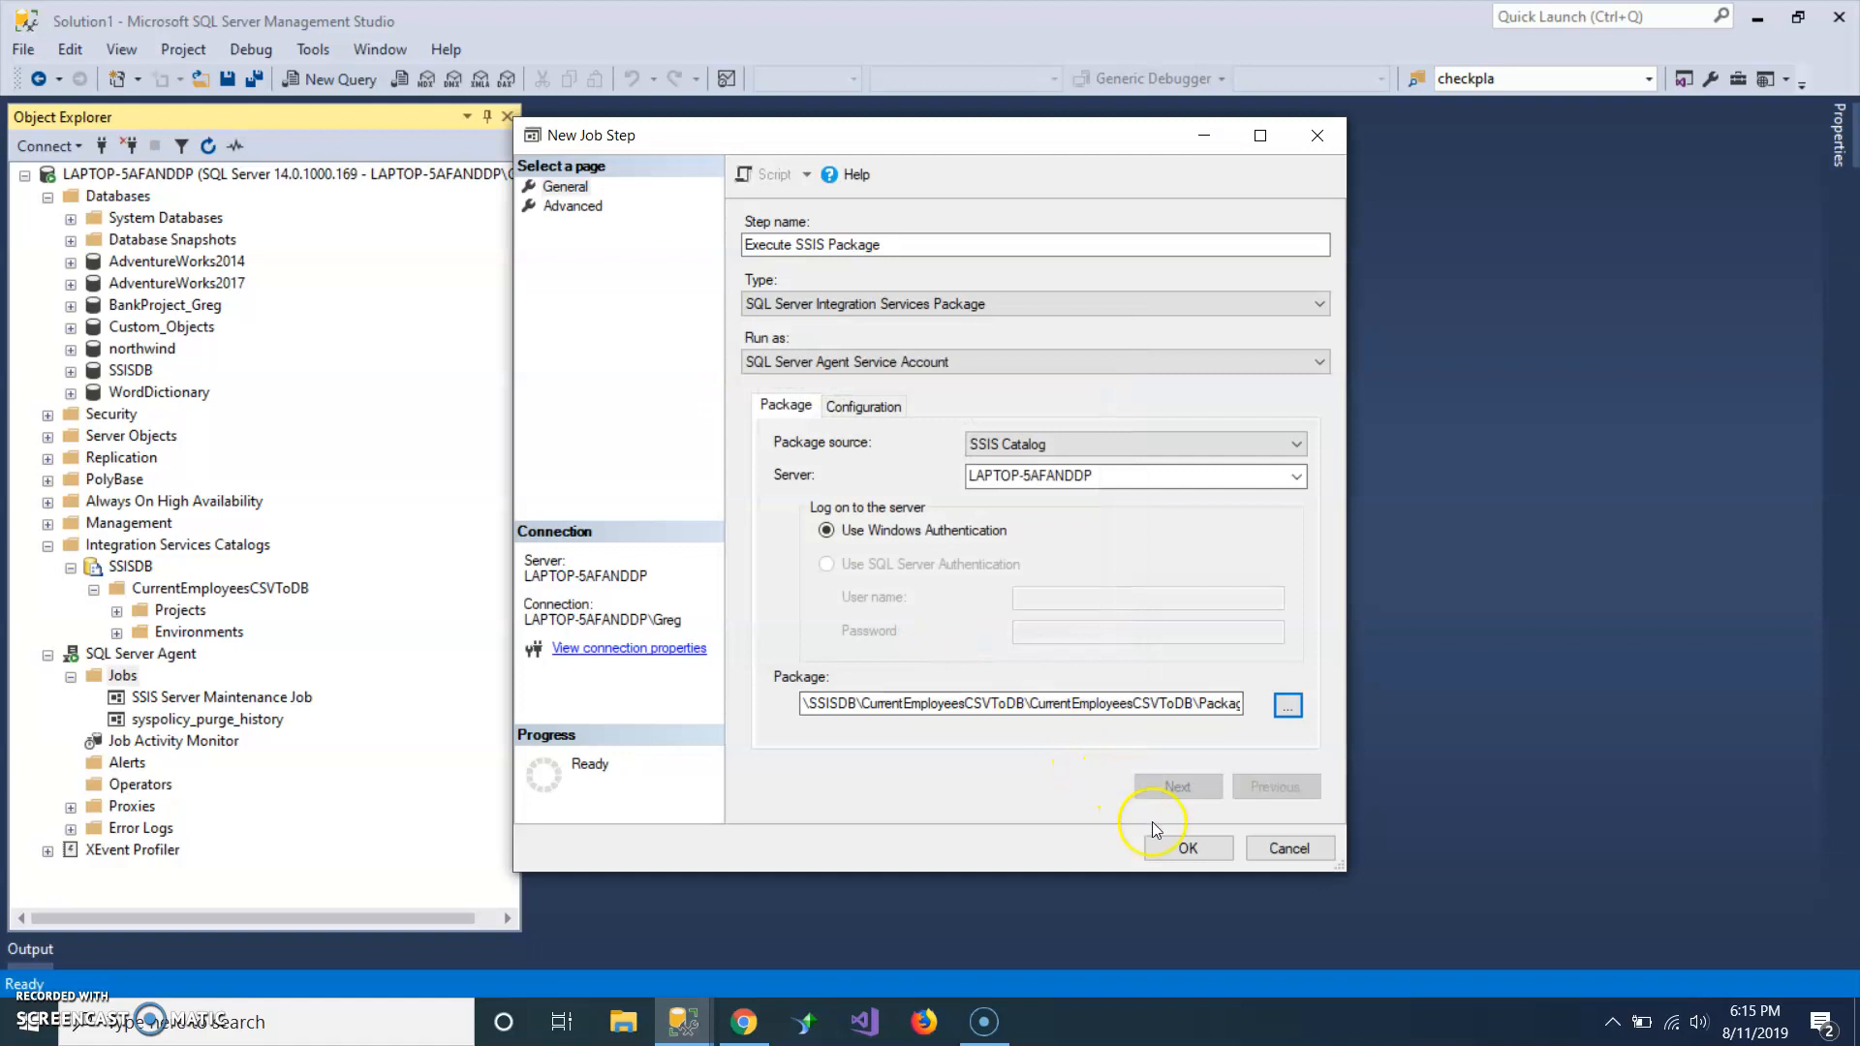
click(1189, 846)
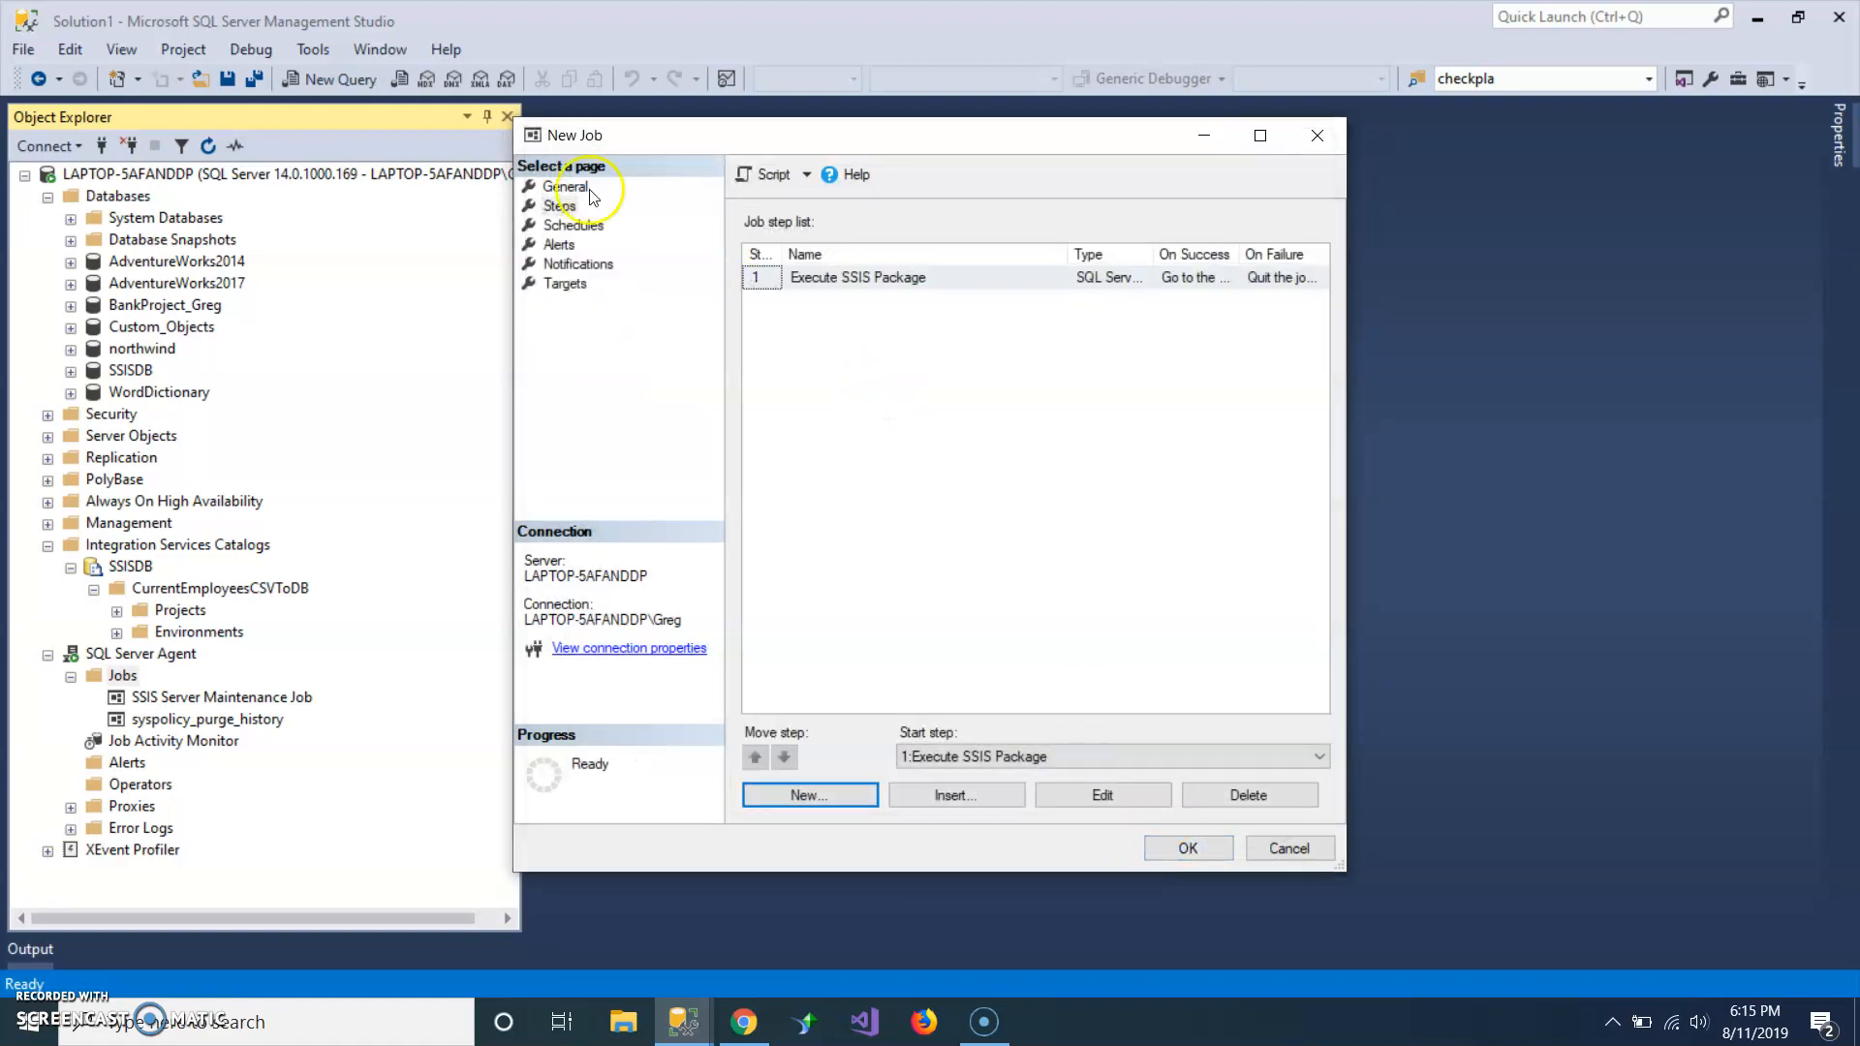
Add a new schedule to the job and name it Daily Email Current Employee List.
click(573, 225)
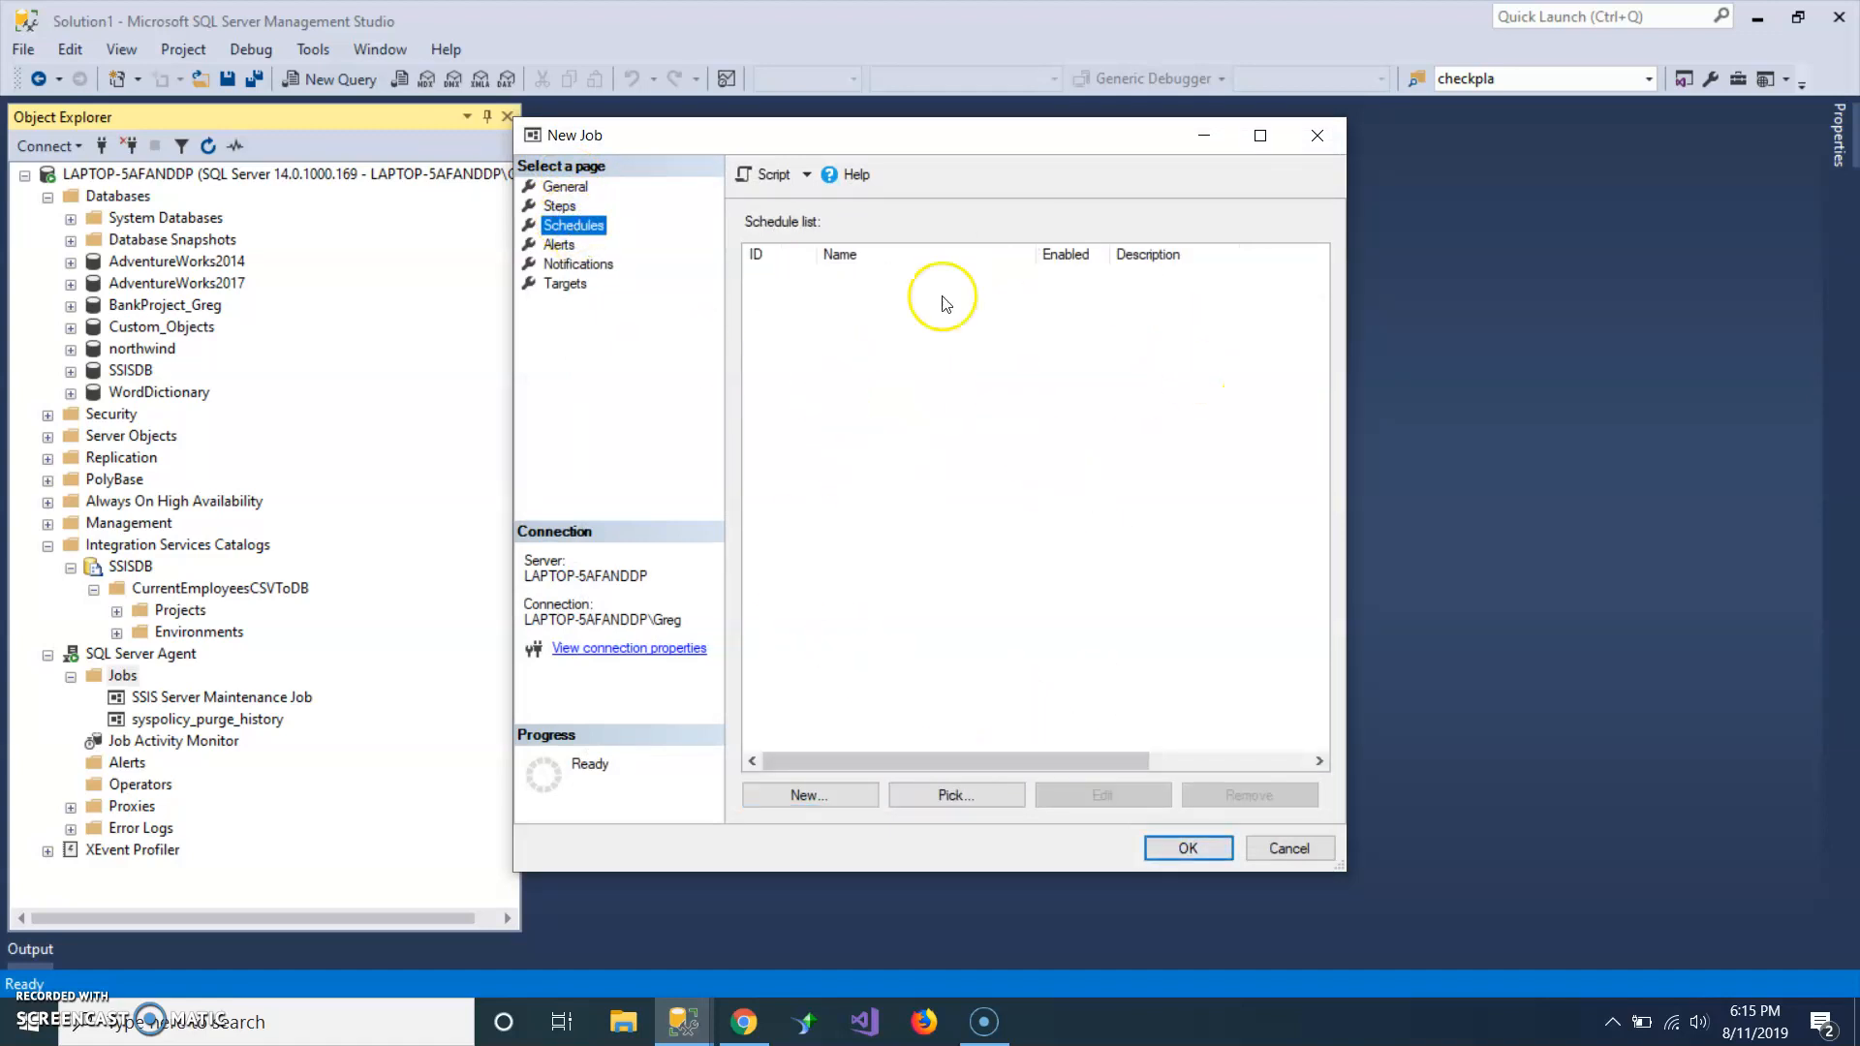
click(802, 795)
click(810, 794)
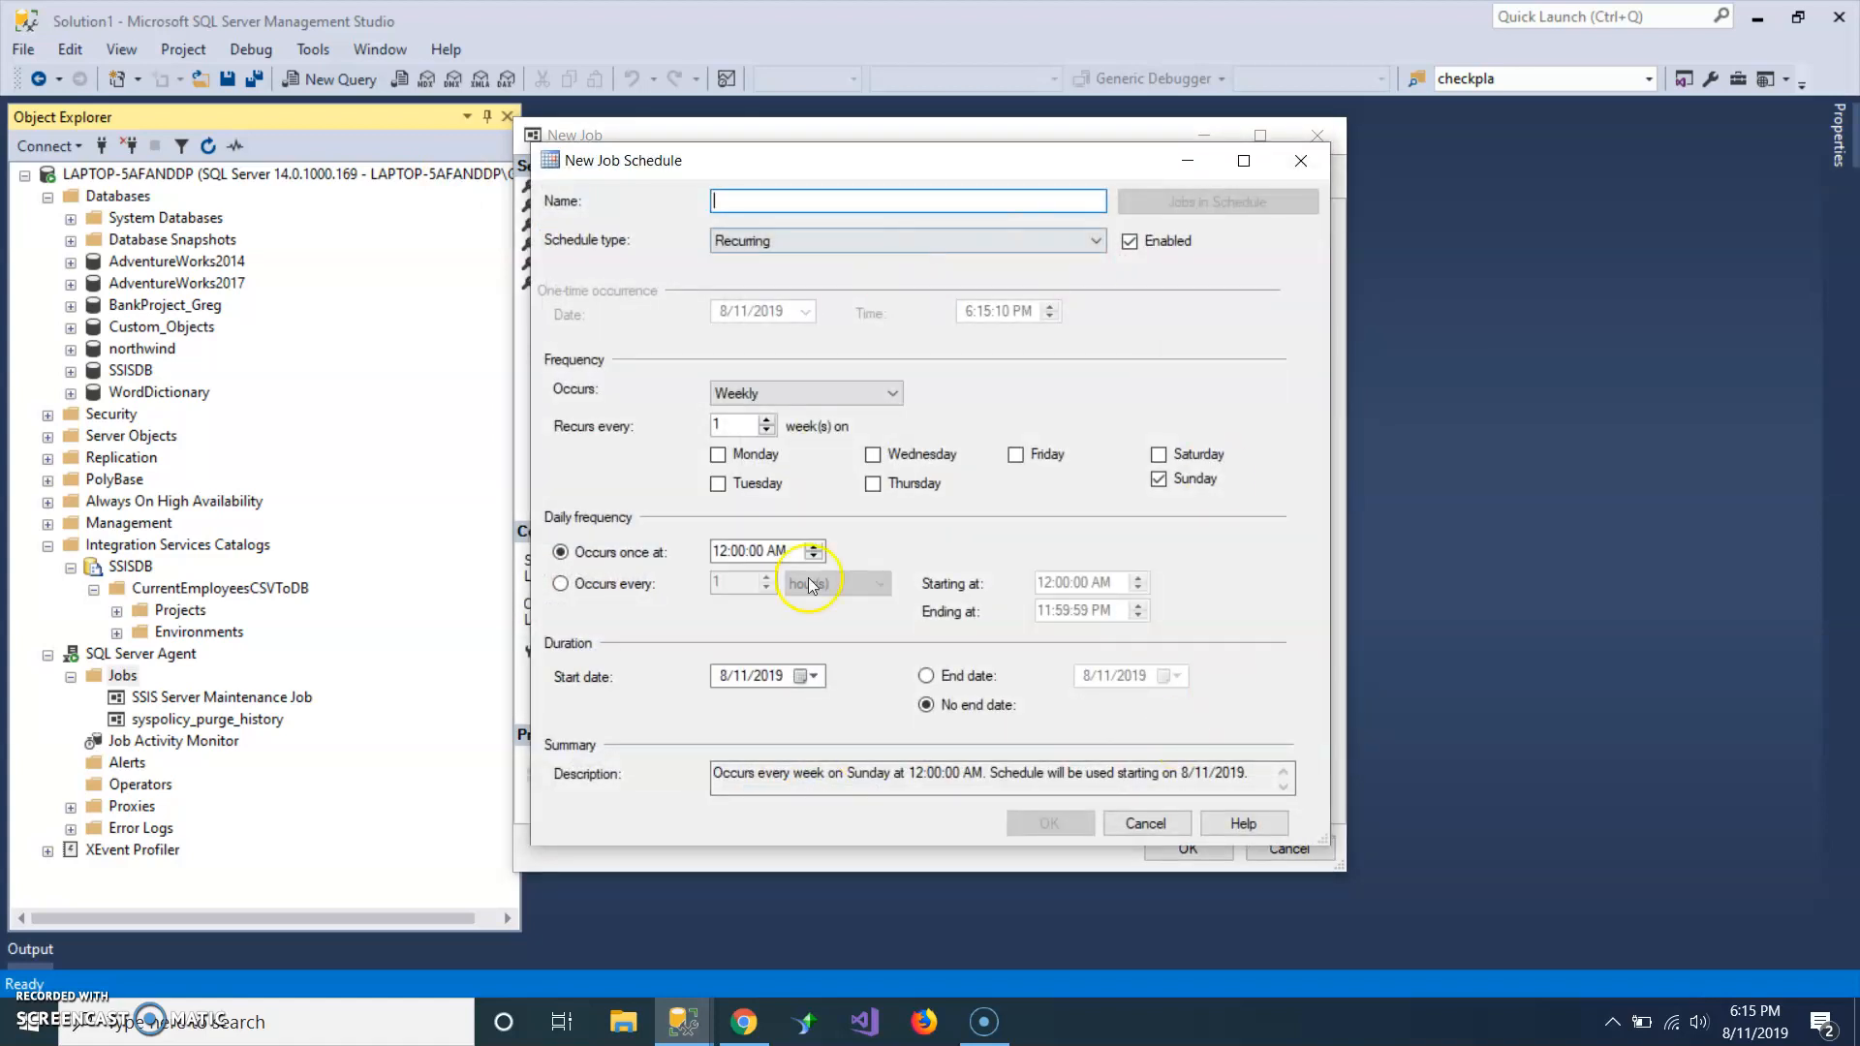
click(822, 211)
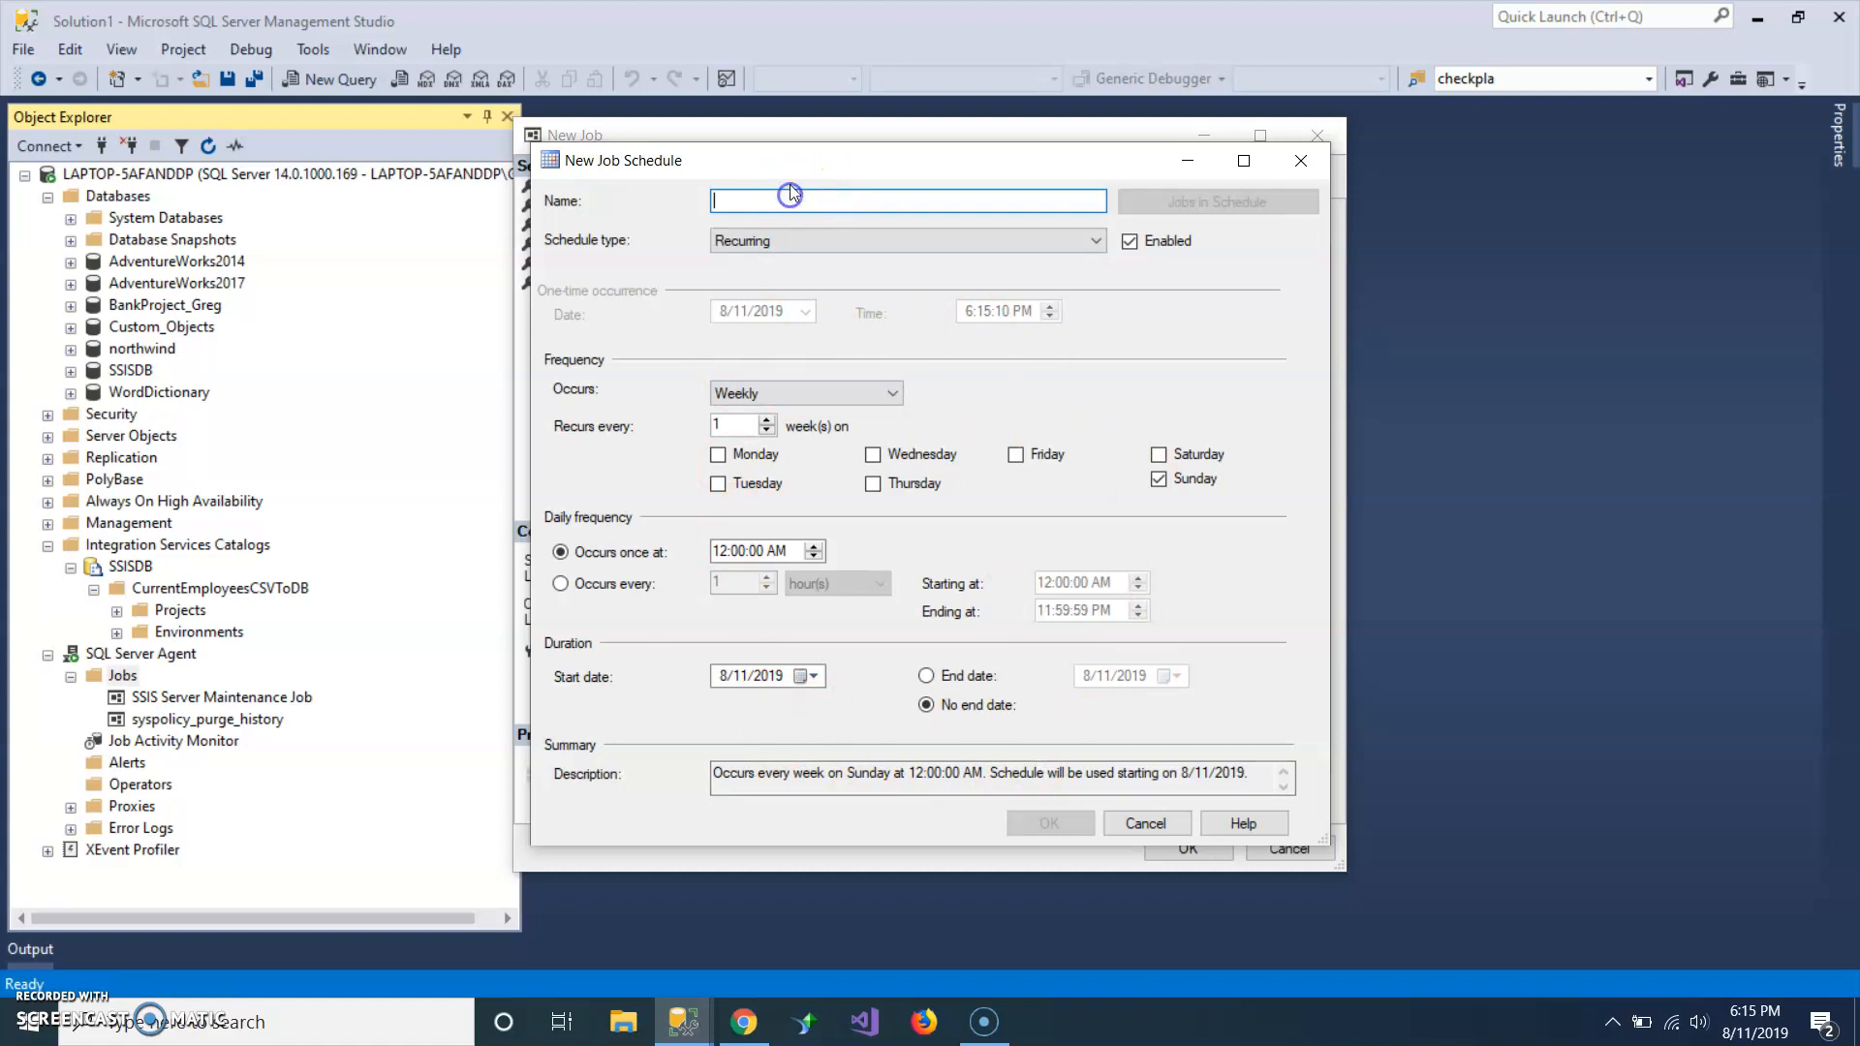
click(883, 205)
text(Daily)
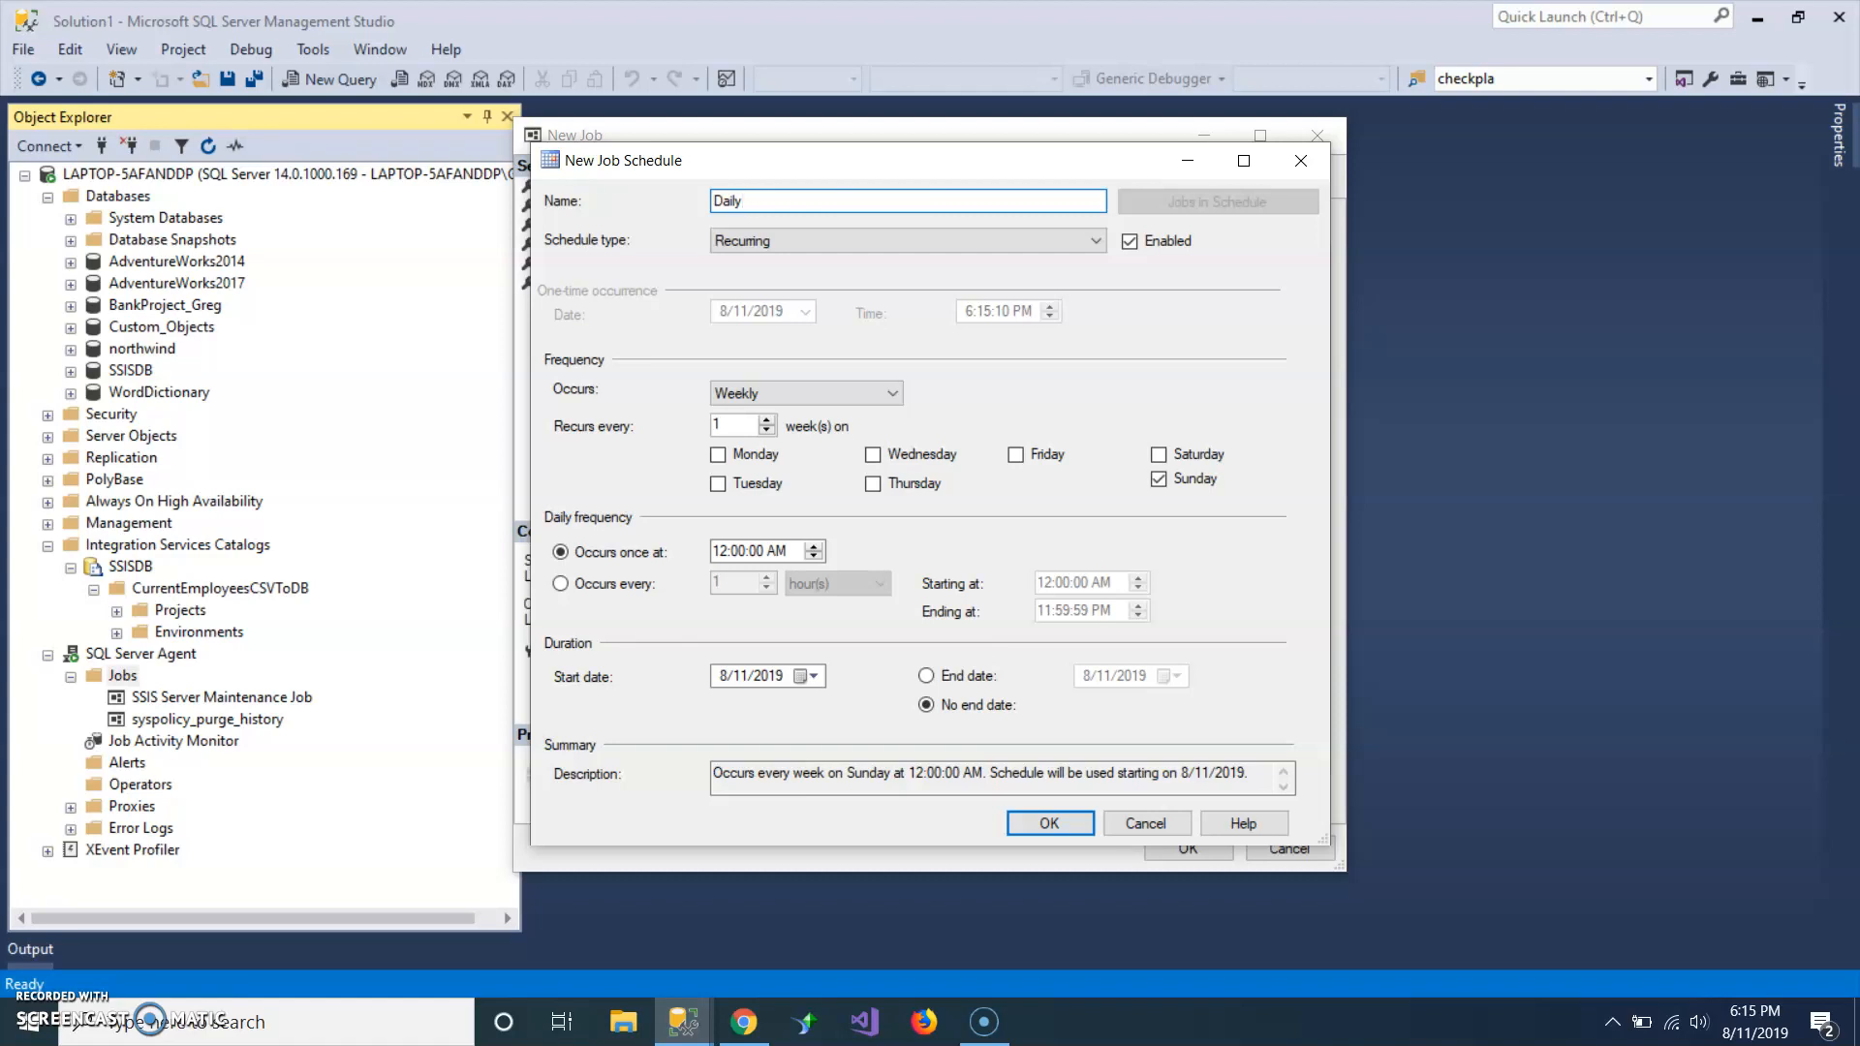
text(C)
key(BackSpace)
text(Email)
text(l)
text( Cur)
text(t Empl)
text(oo)
text(yee List)
Set the recurring schedule to occur daily, and save both the schedule and the job.
click(847, 238)
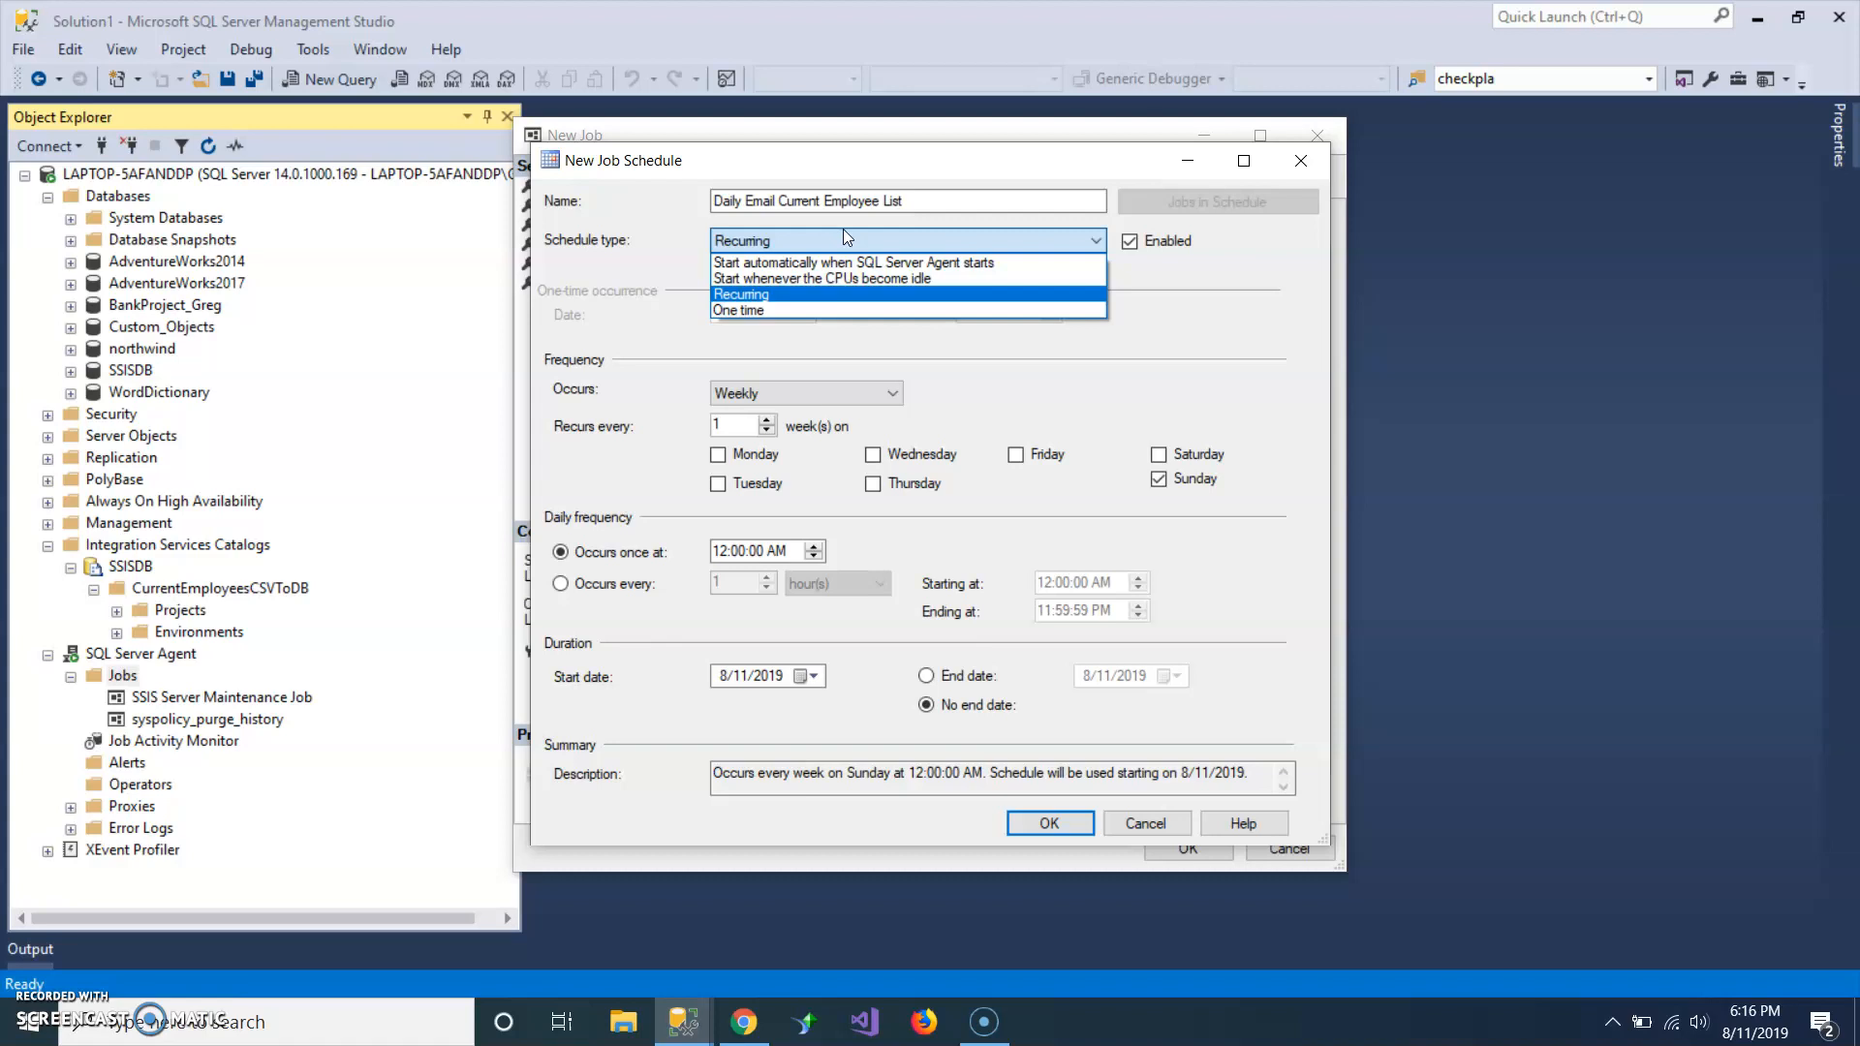
click(843, 231)
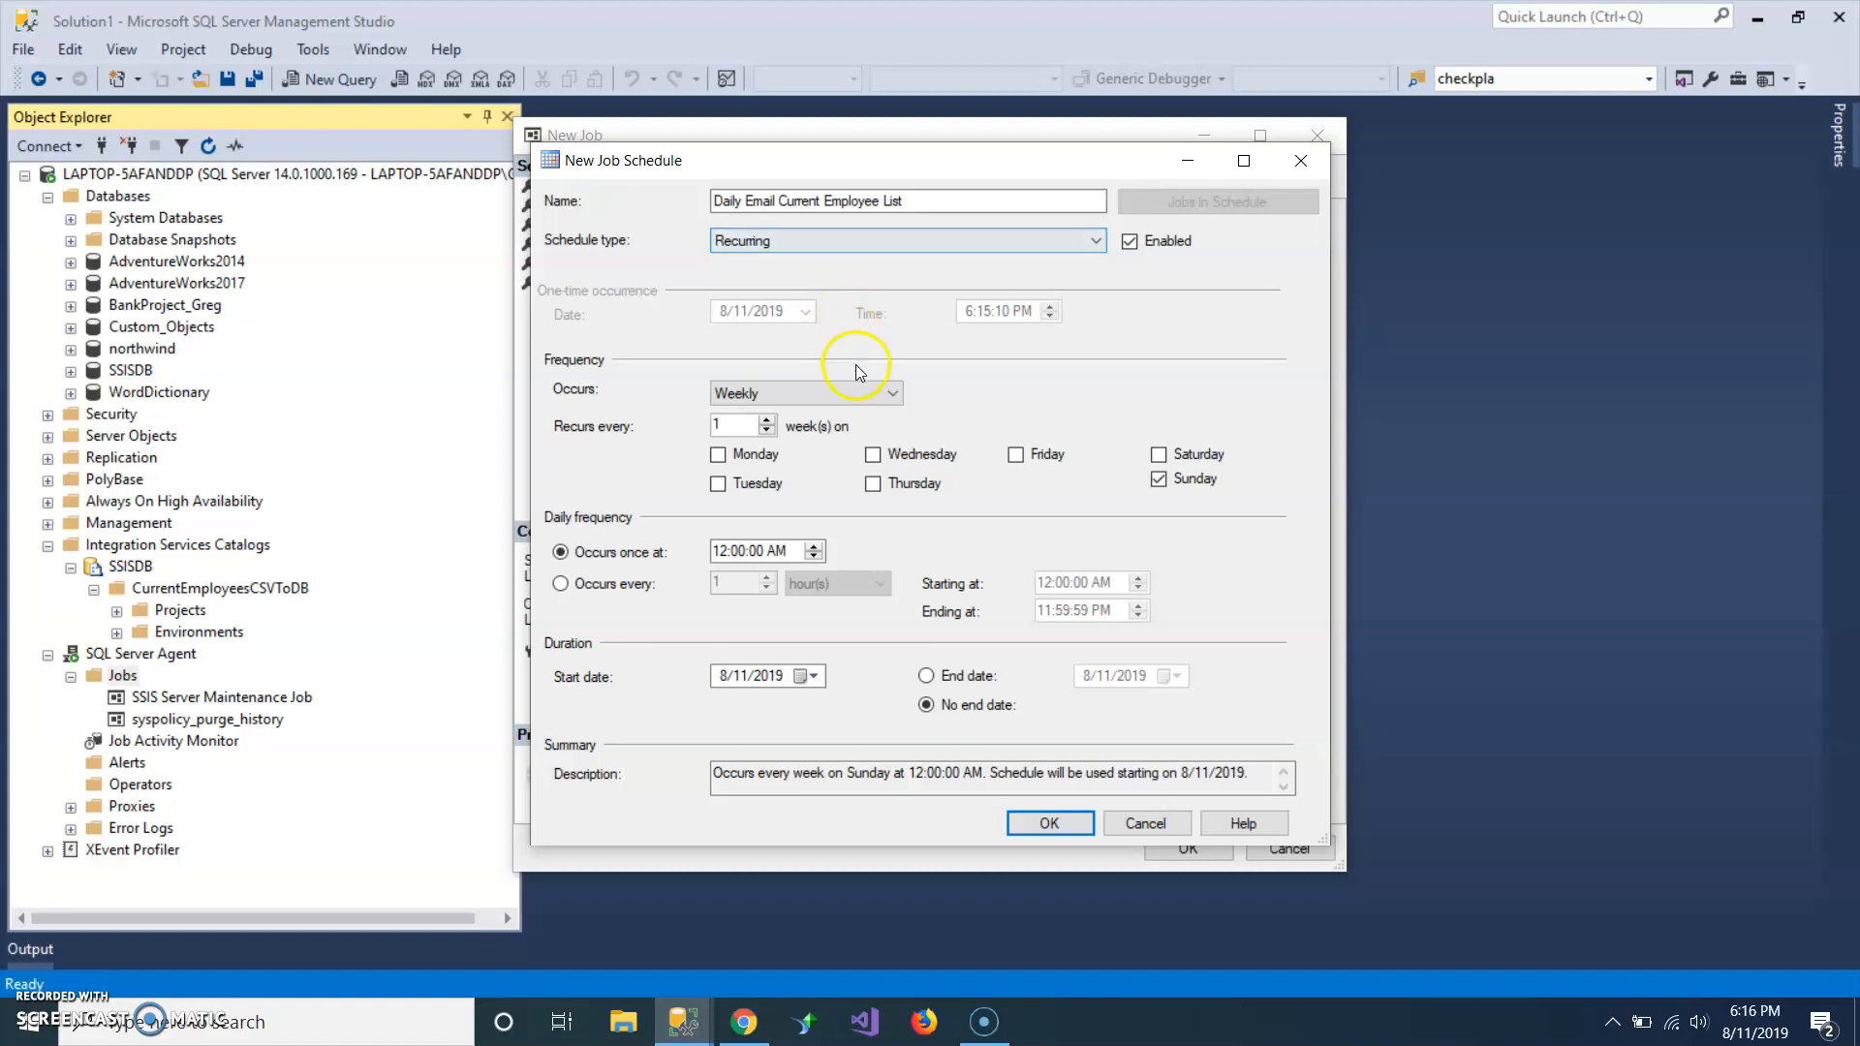
click(890, 394)
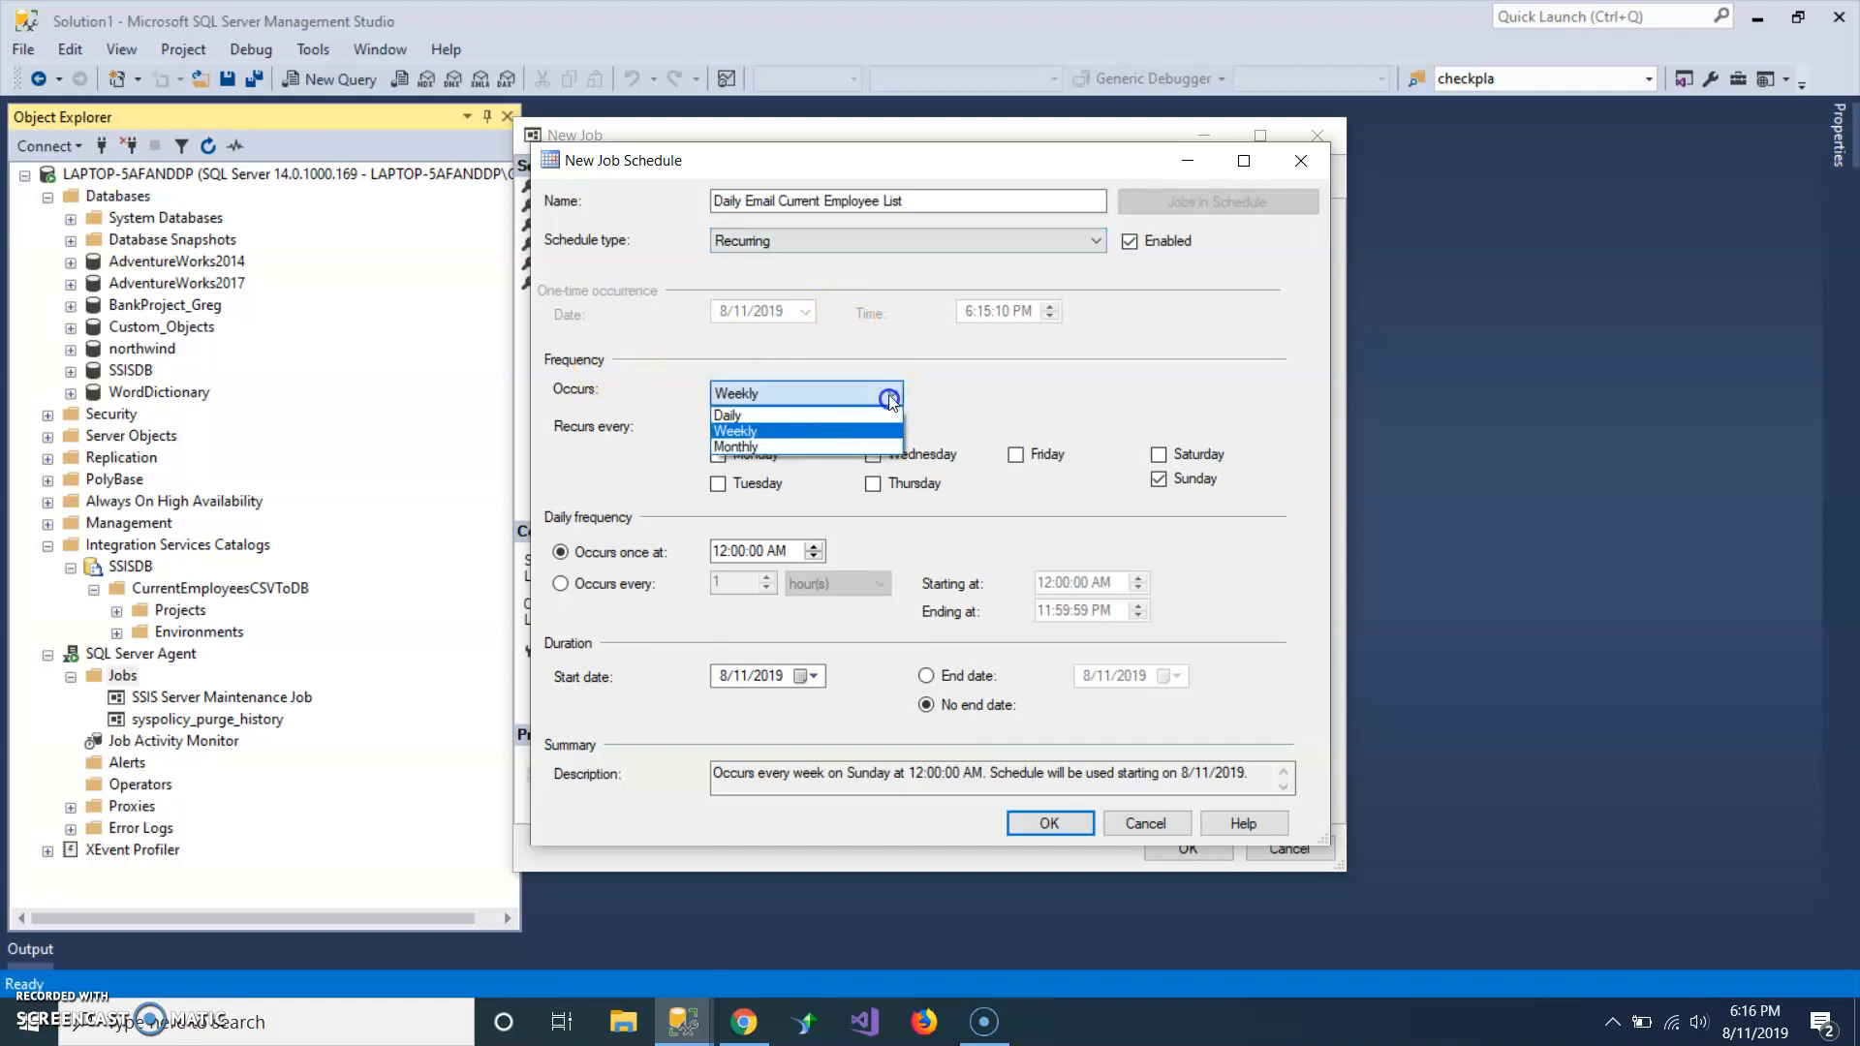
click(850, 414)
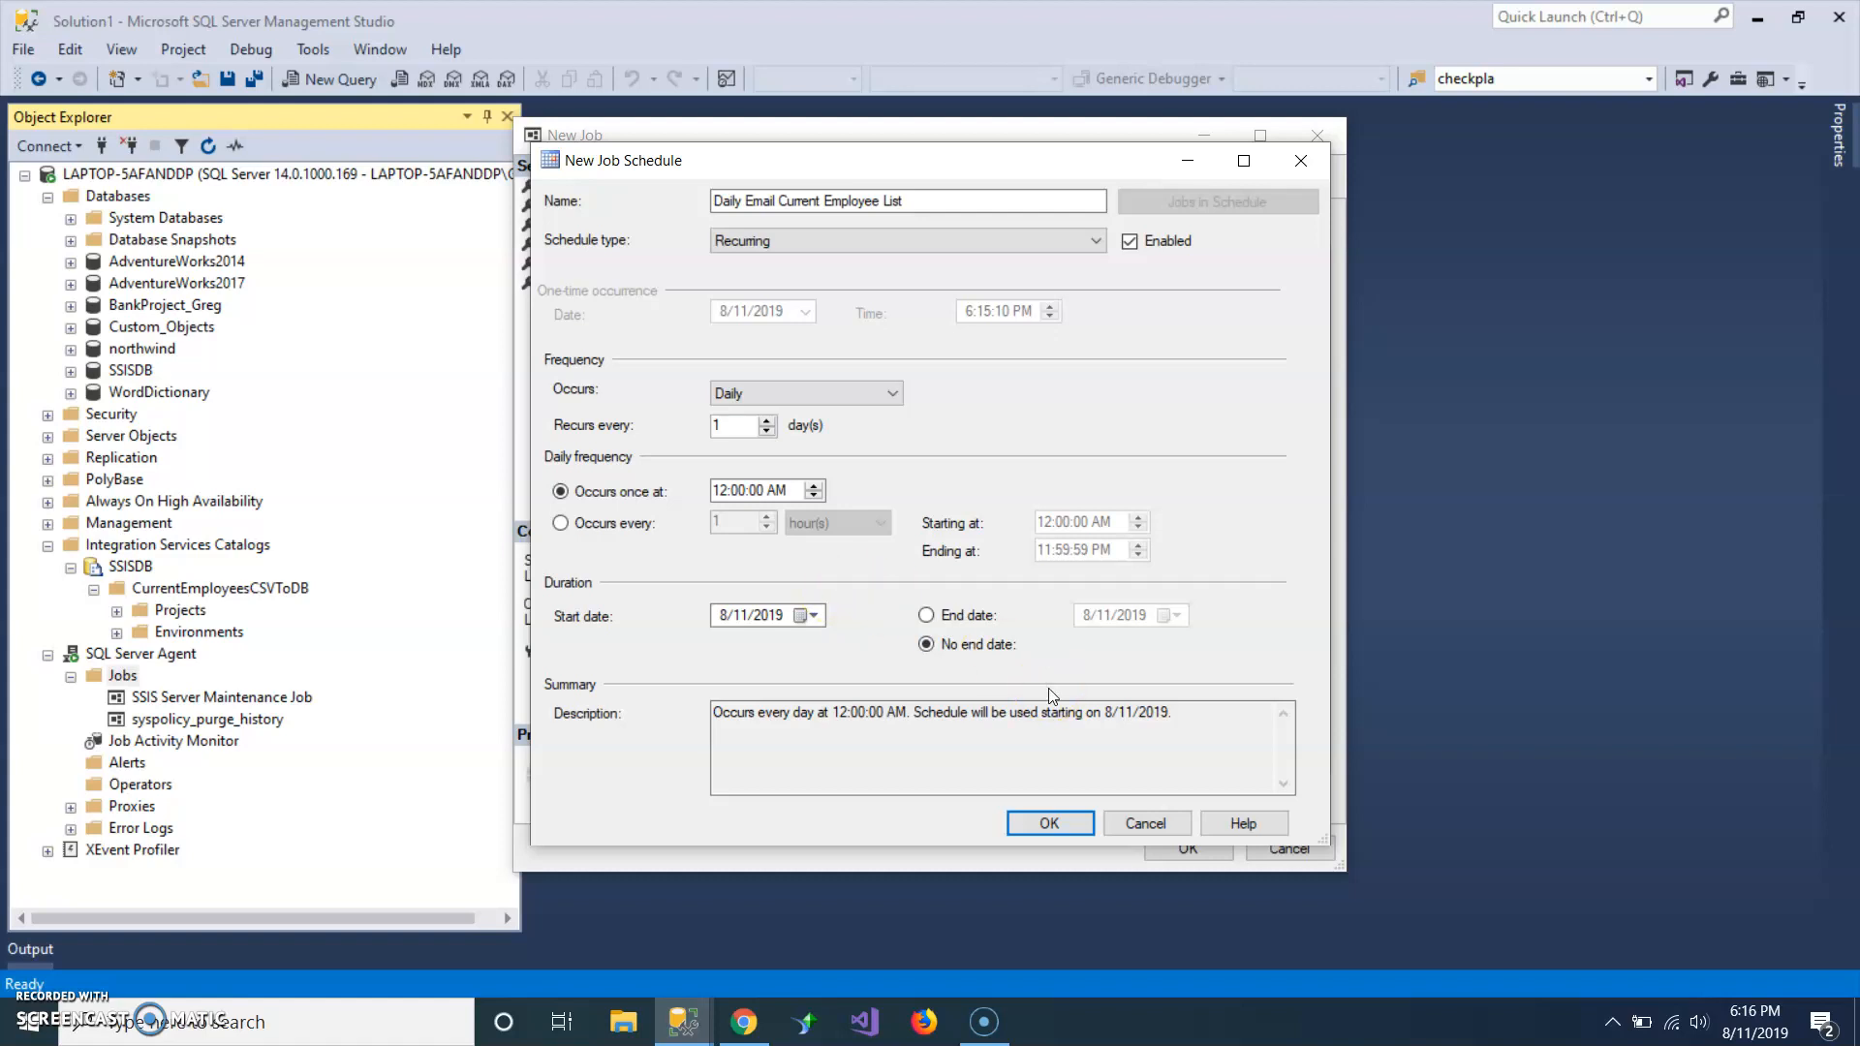
click(786, 536)
click(742, 618)
click(747, 621)
click(812, 616)
click(814, 617)
click(1044, 823)
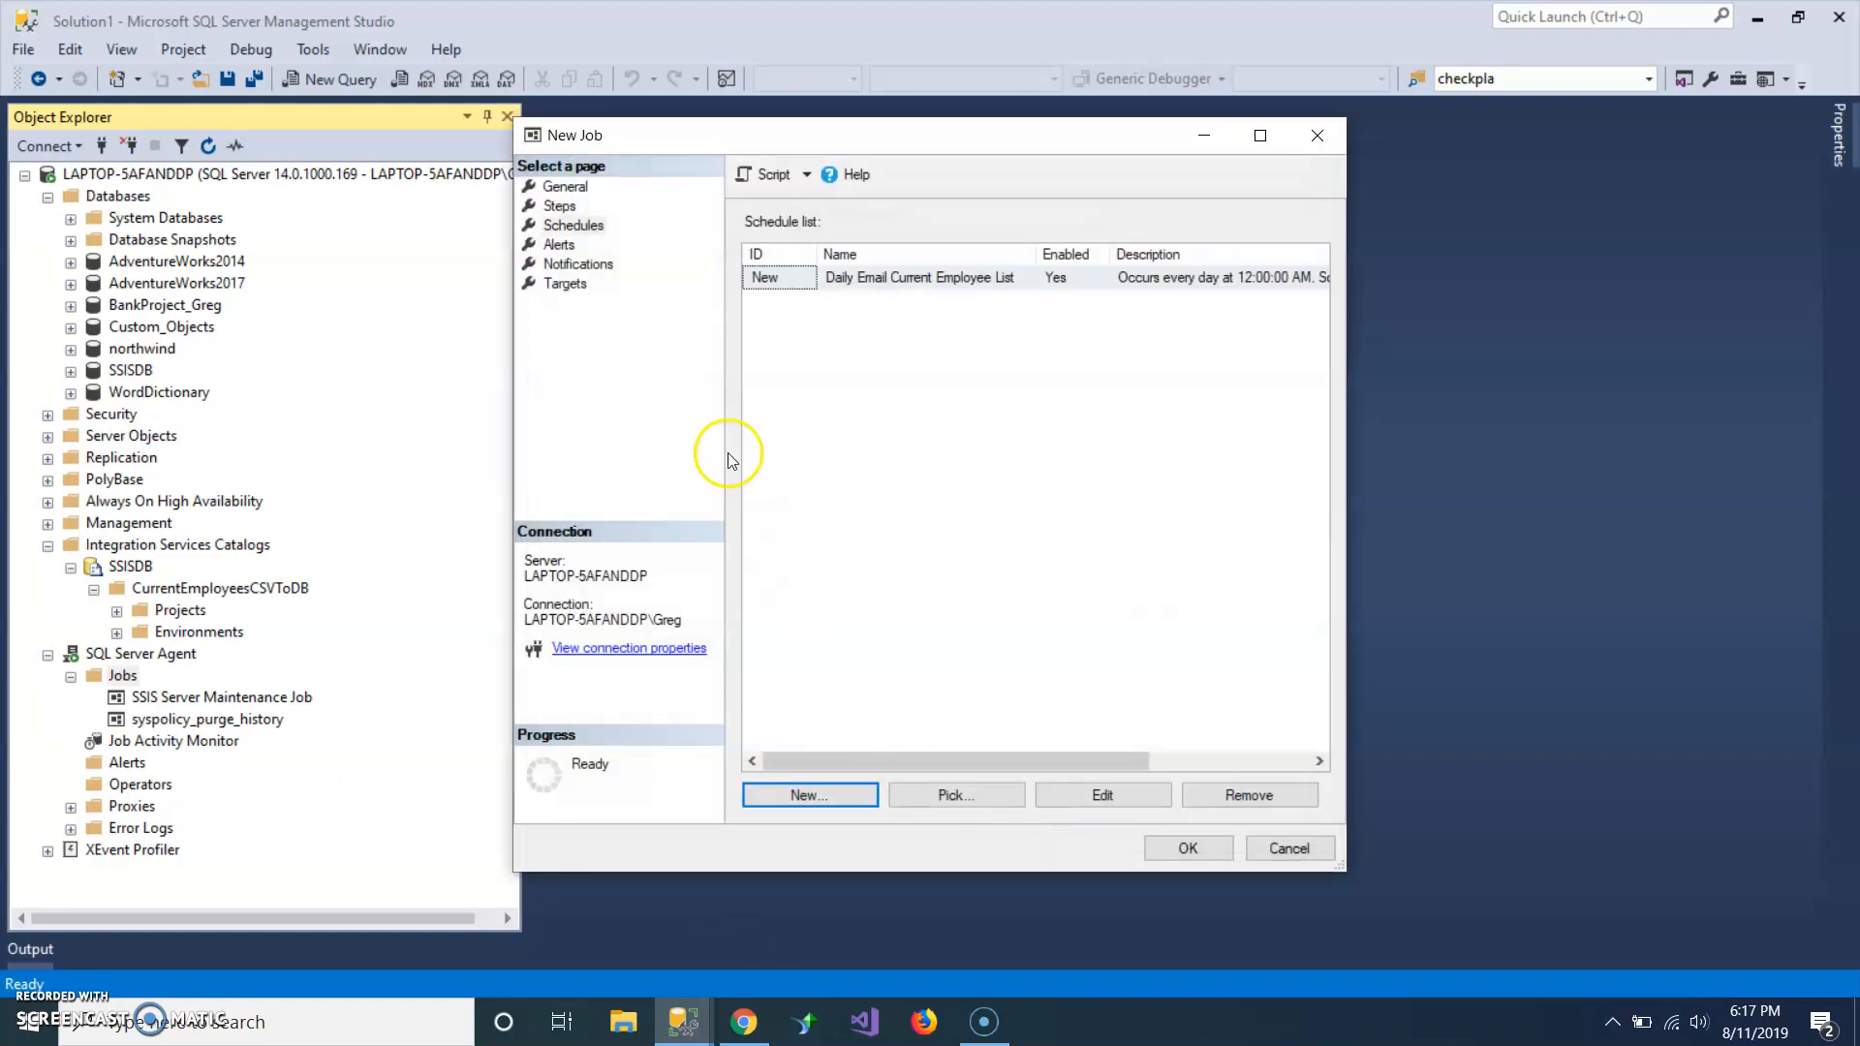
click(1197, 848)
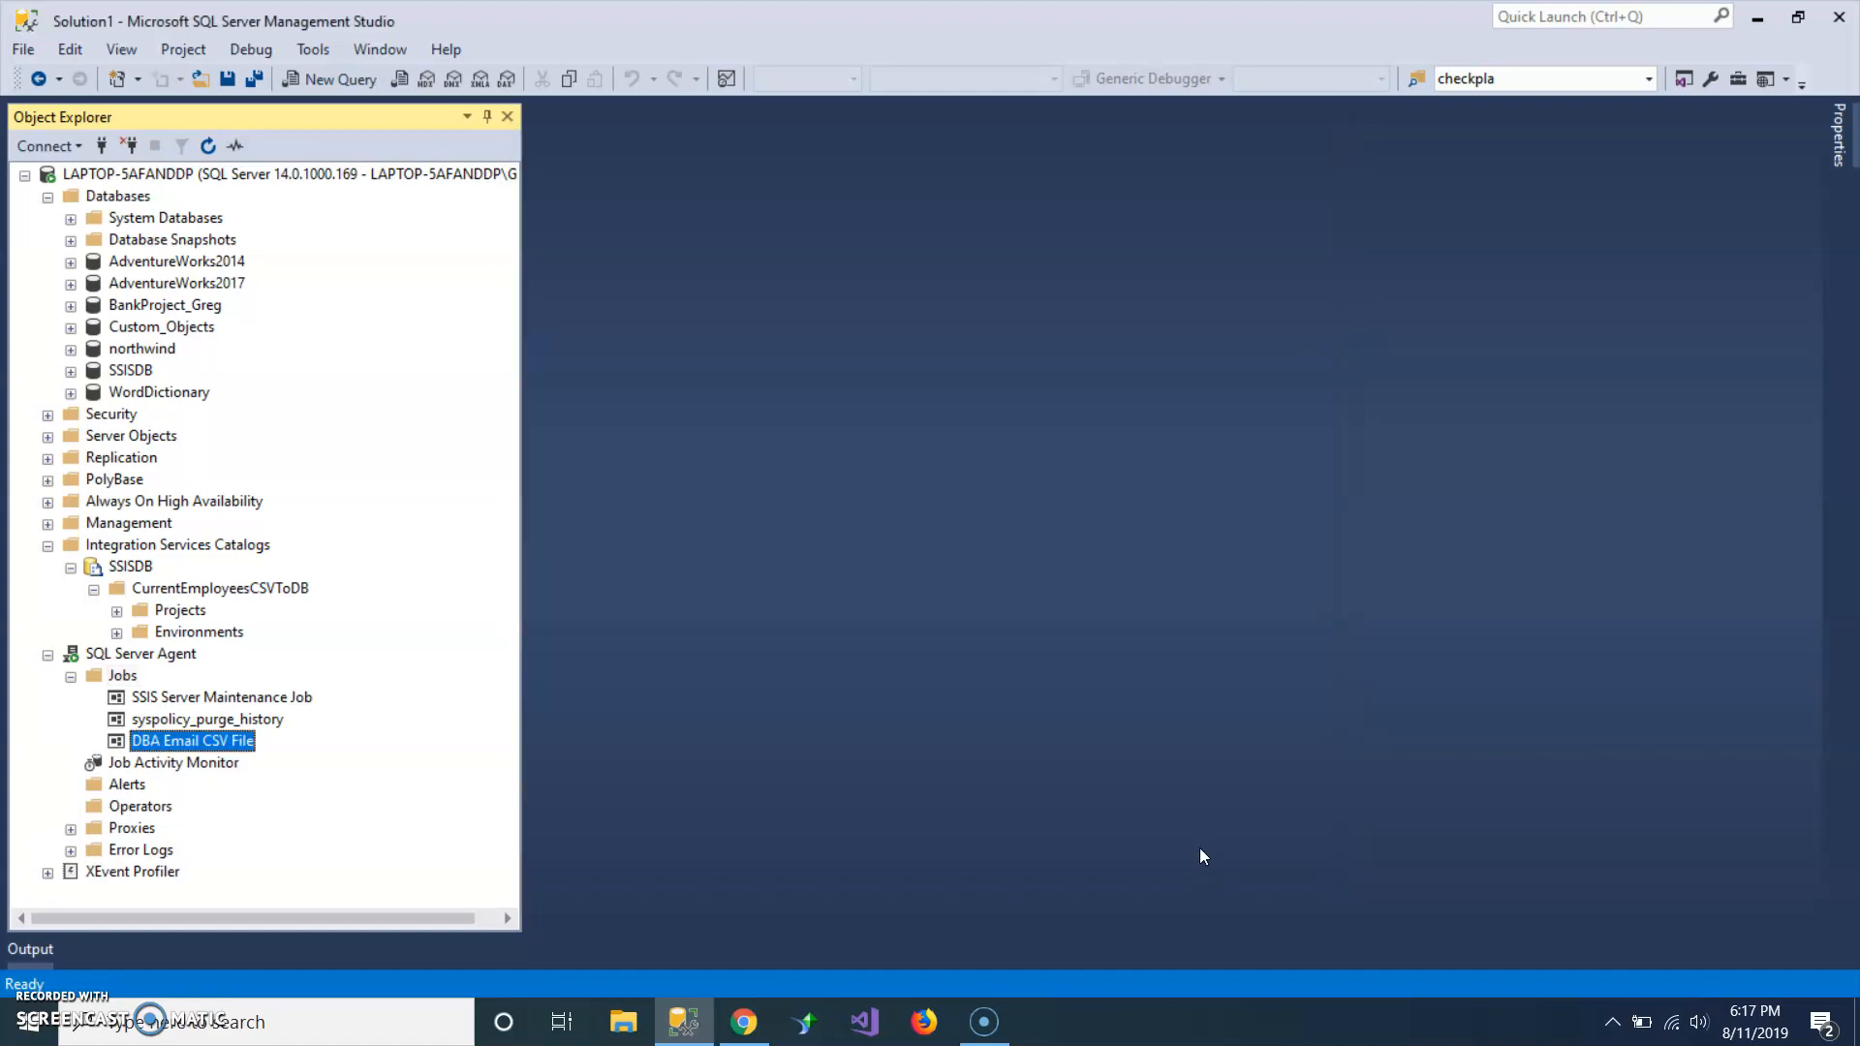
Run the DBA Email CSV File job and inspect the execution status and message.
click(218, 719)
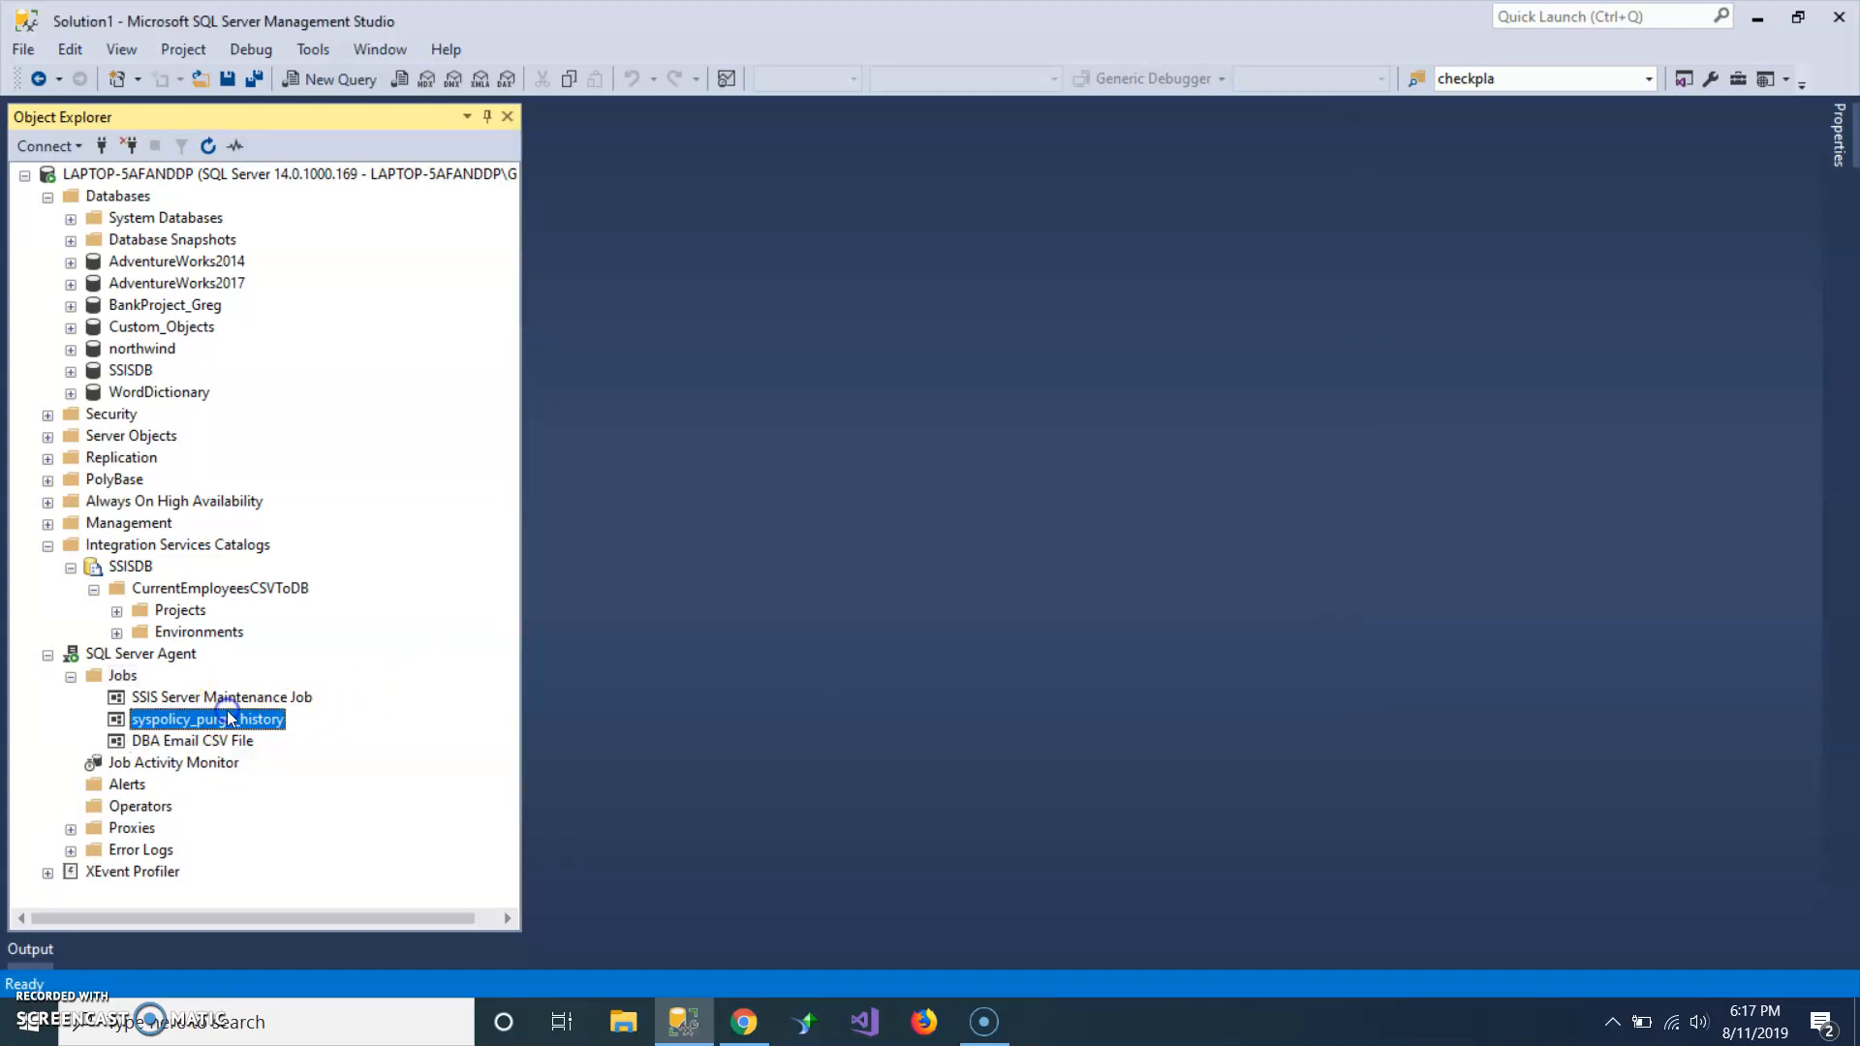
click(175, 742)
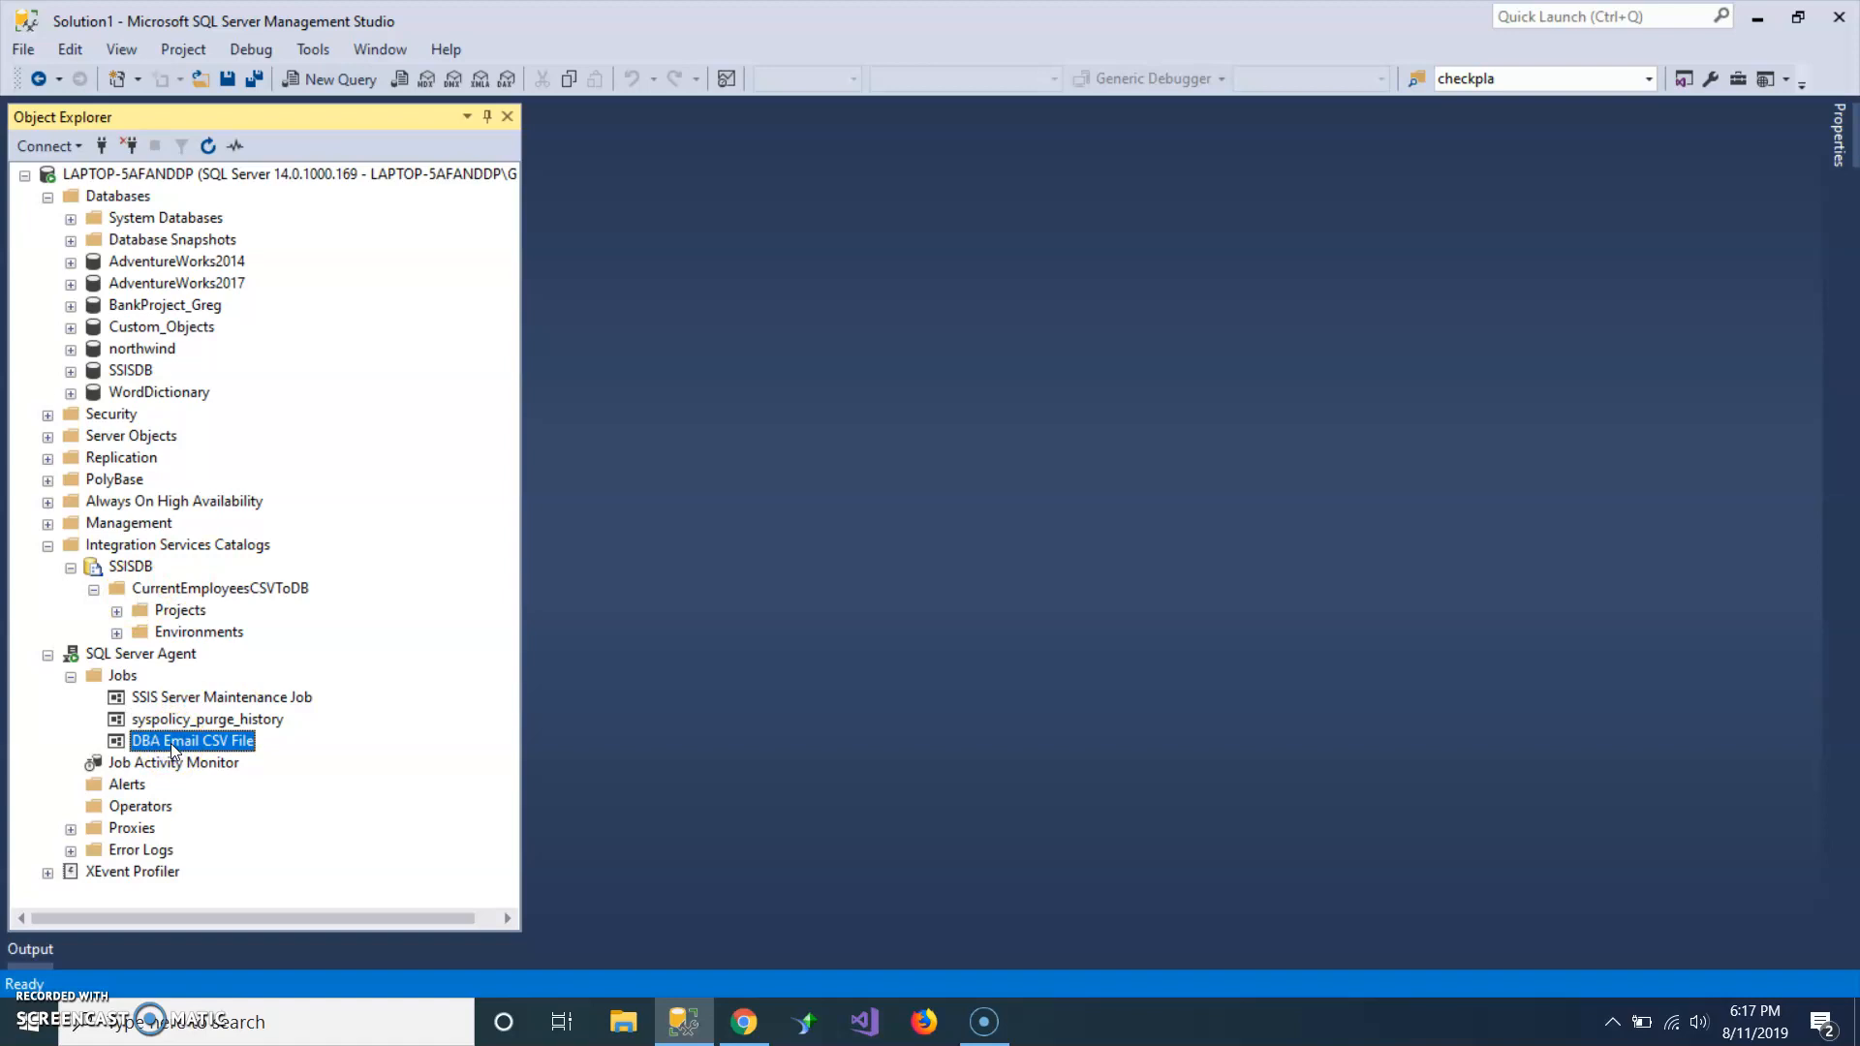
right_click(171, 742)
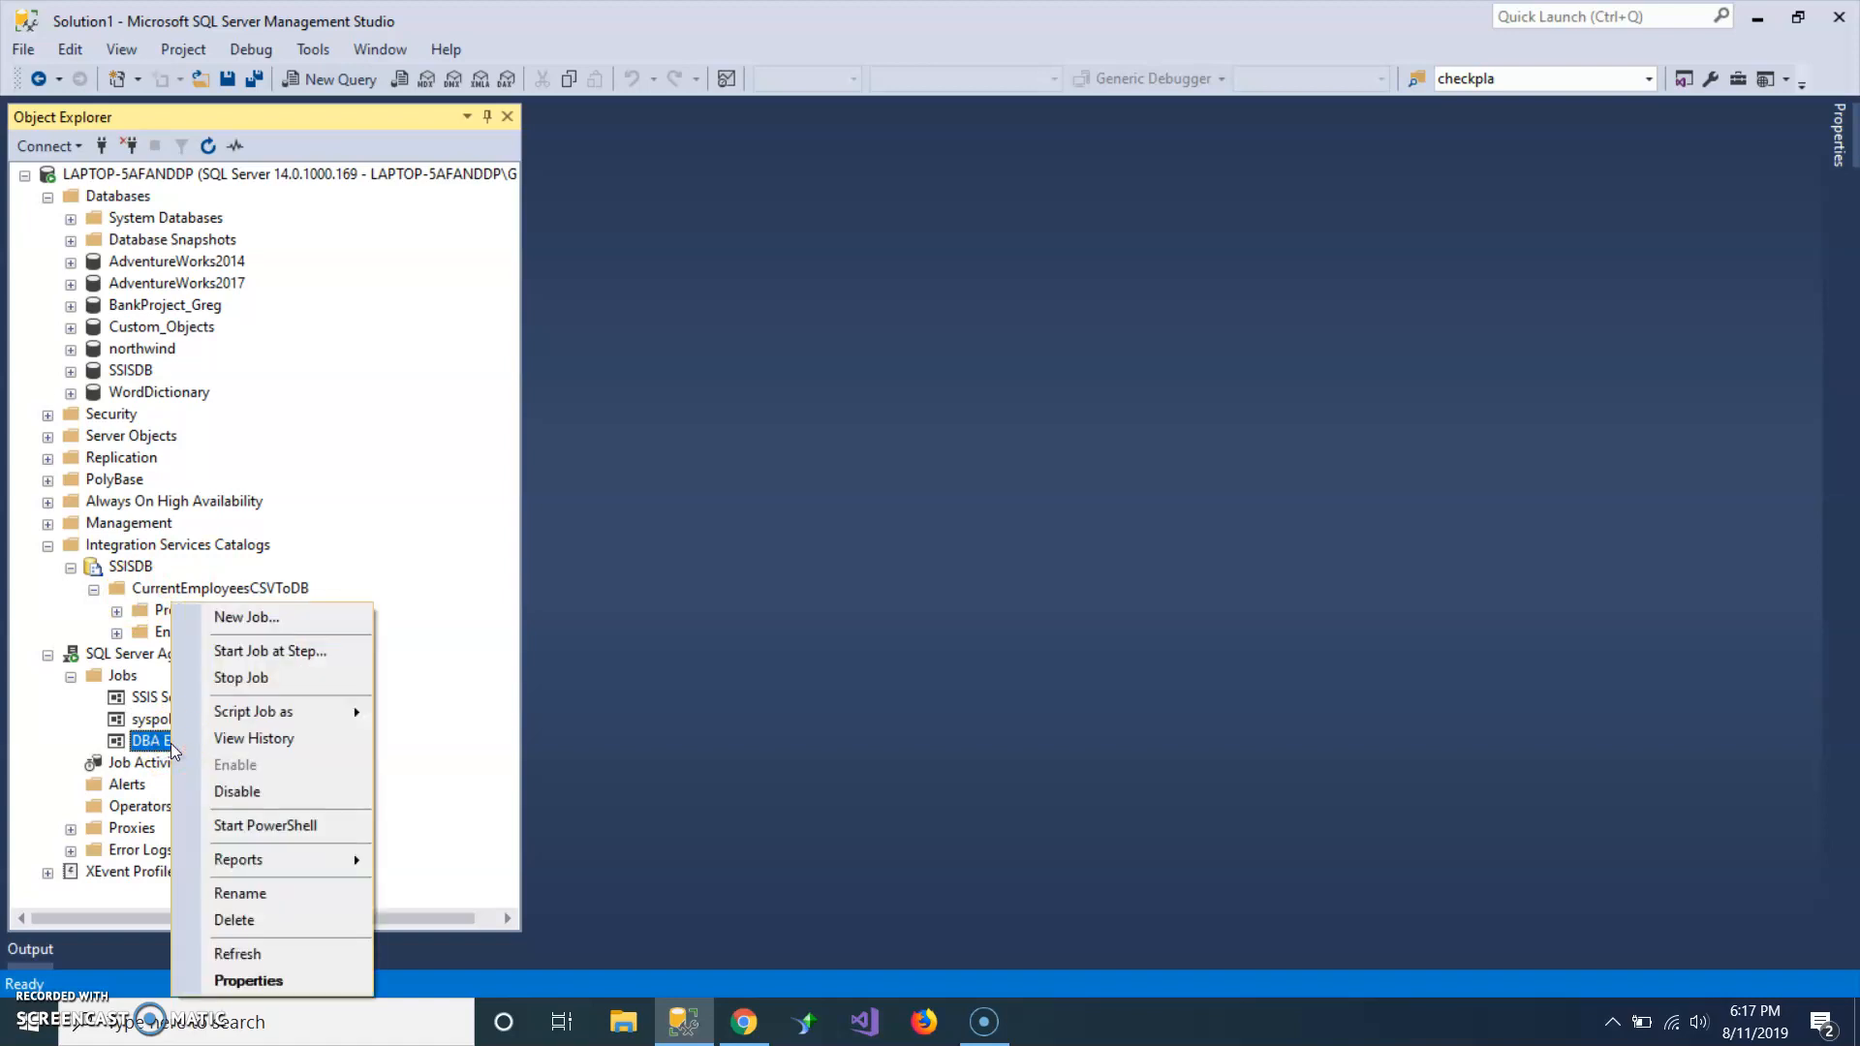
click(281, 651)
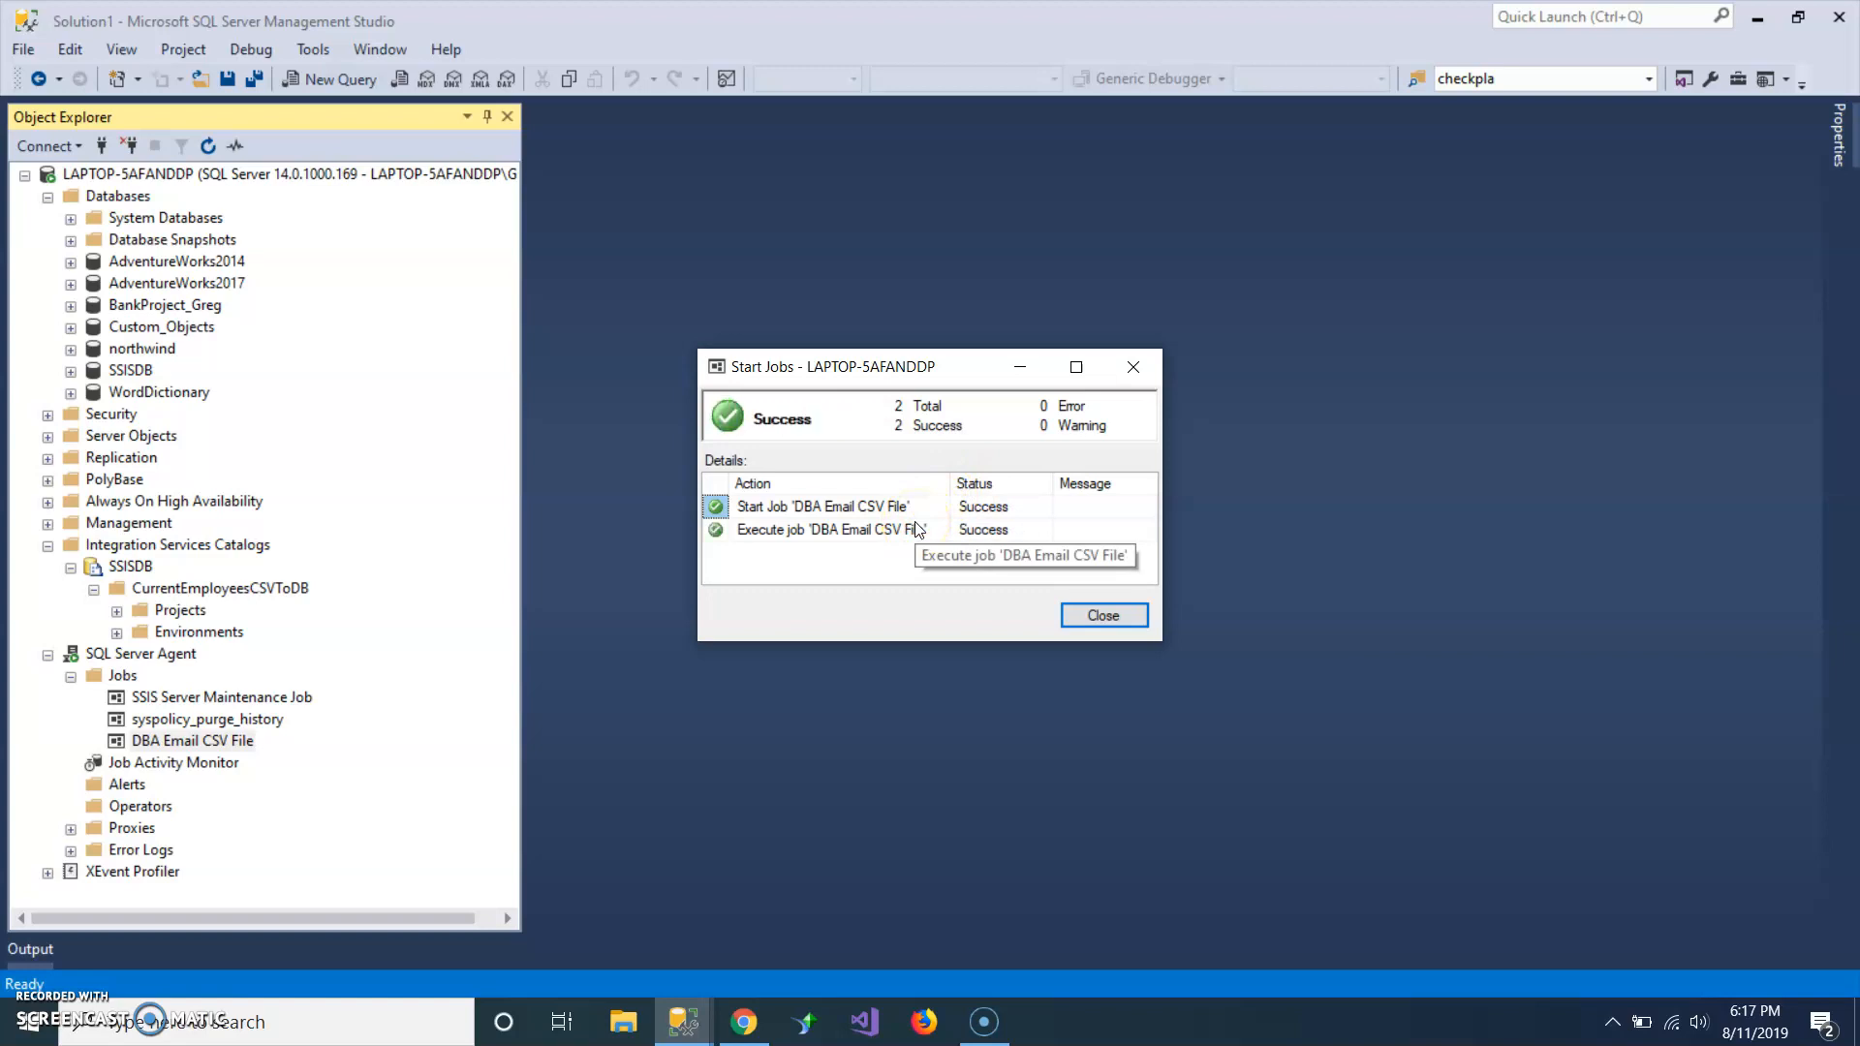
click(983, 531)
click(1085, 530)
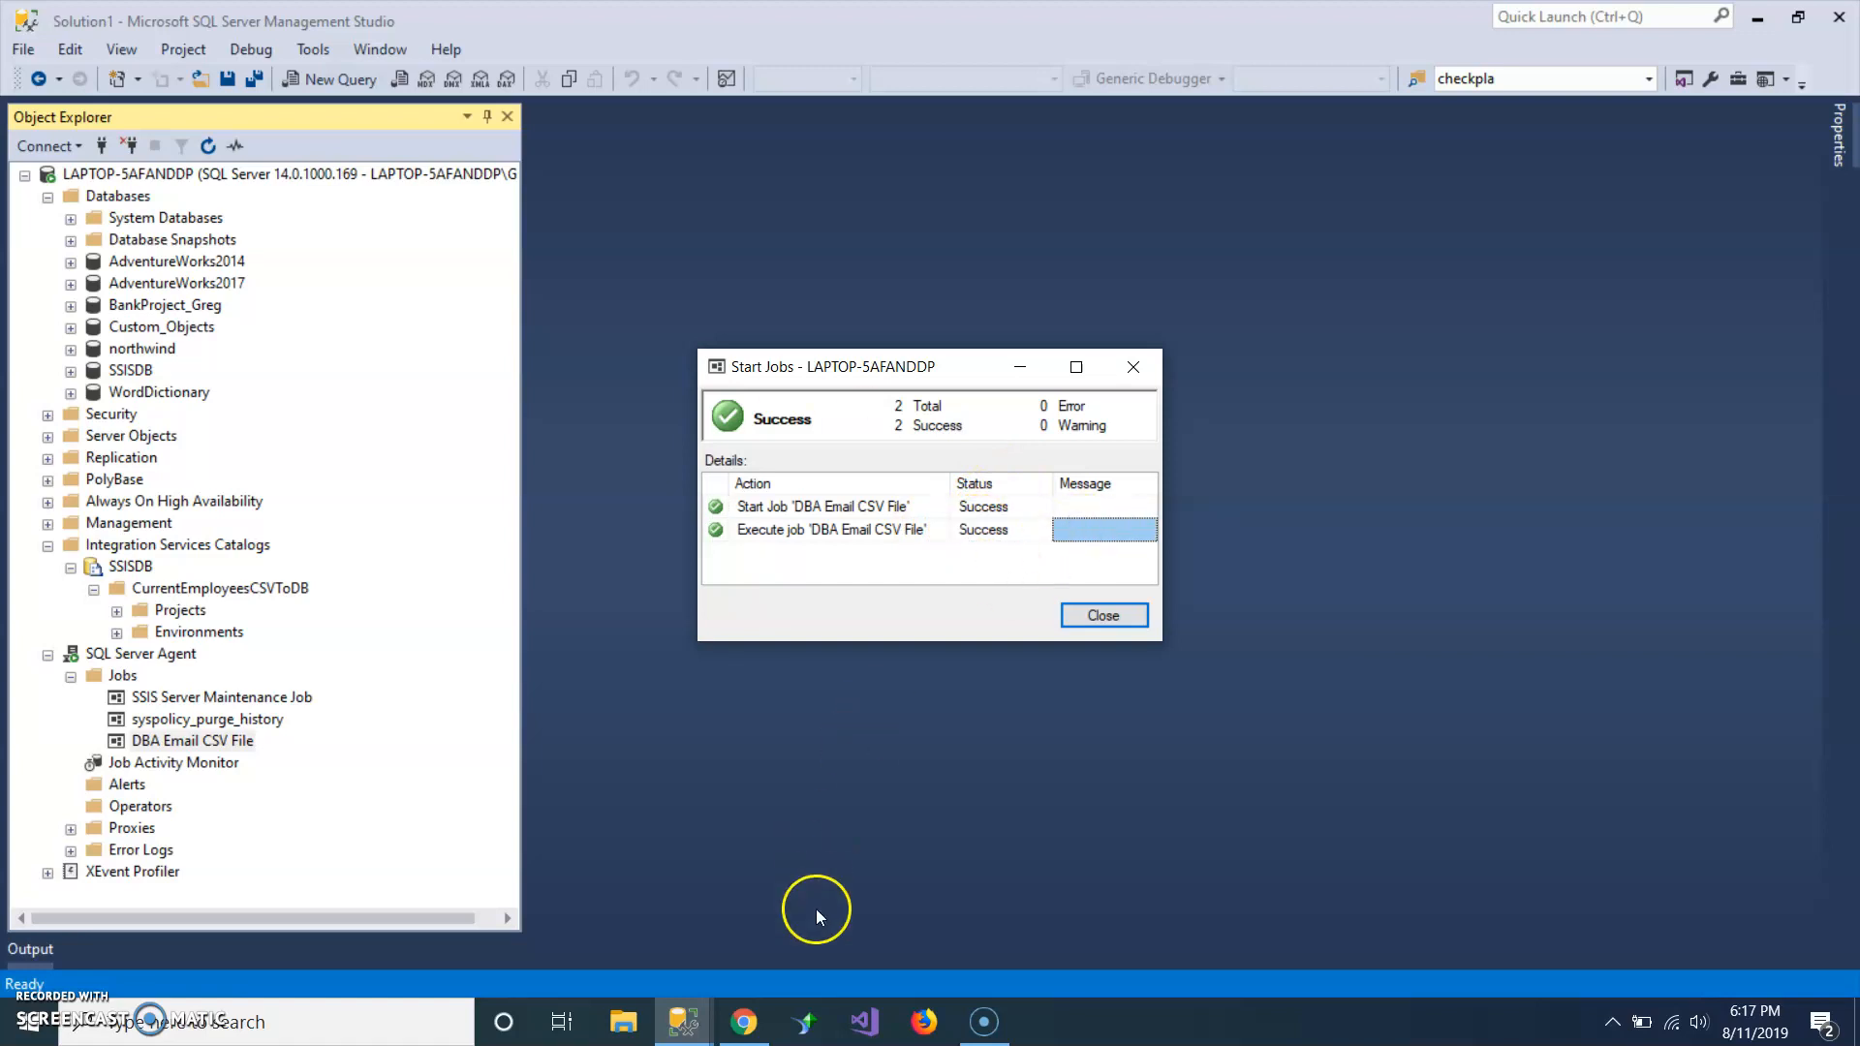
Switch to Gmail in Chrome and open the newest "This is a test email" message to check its attachment.
click(742, 1021)
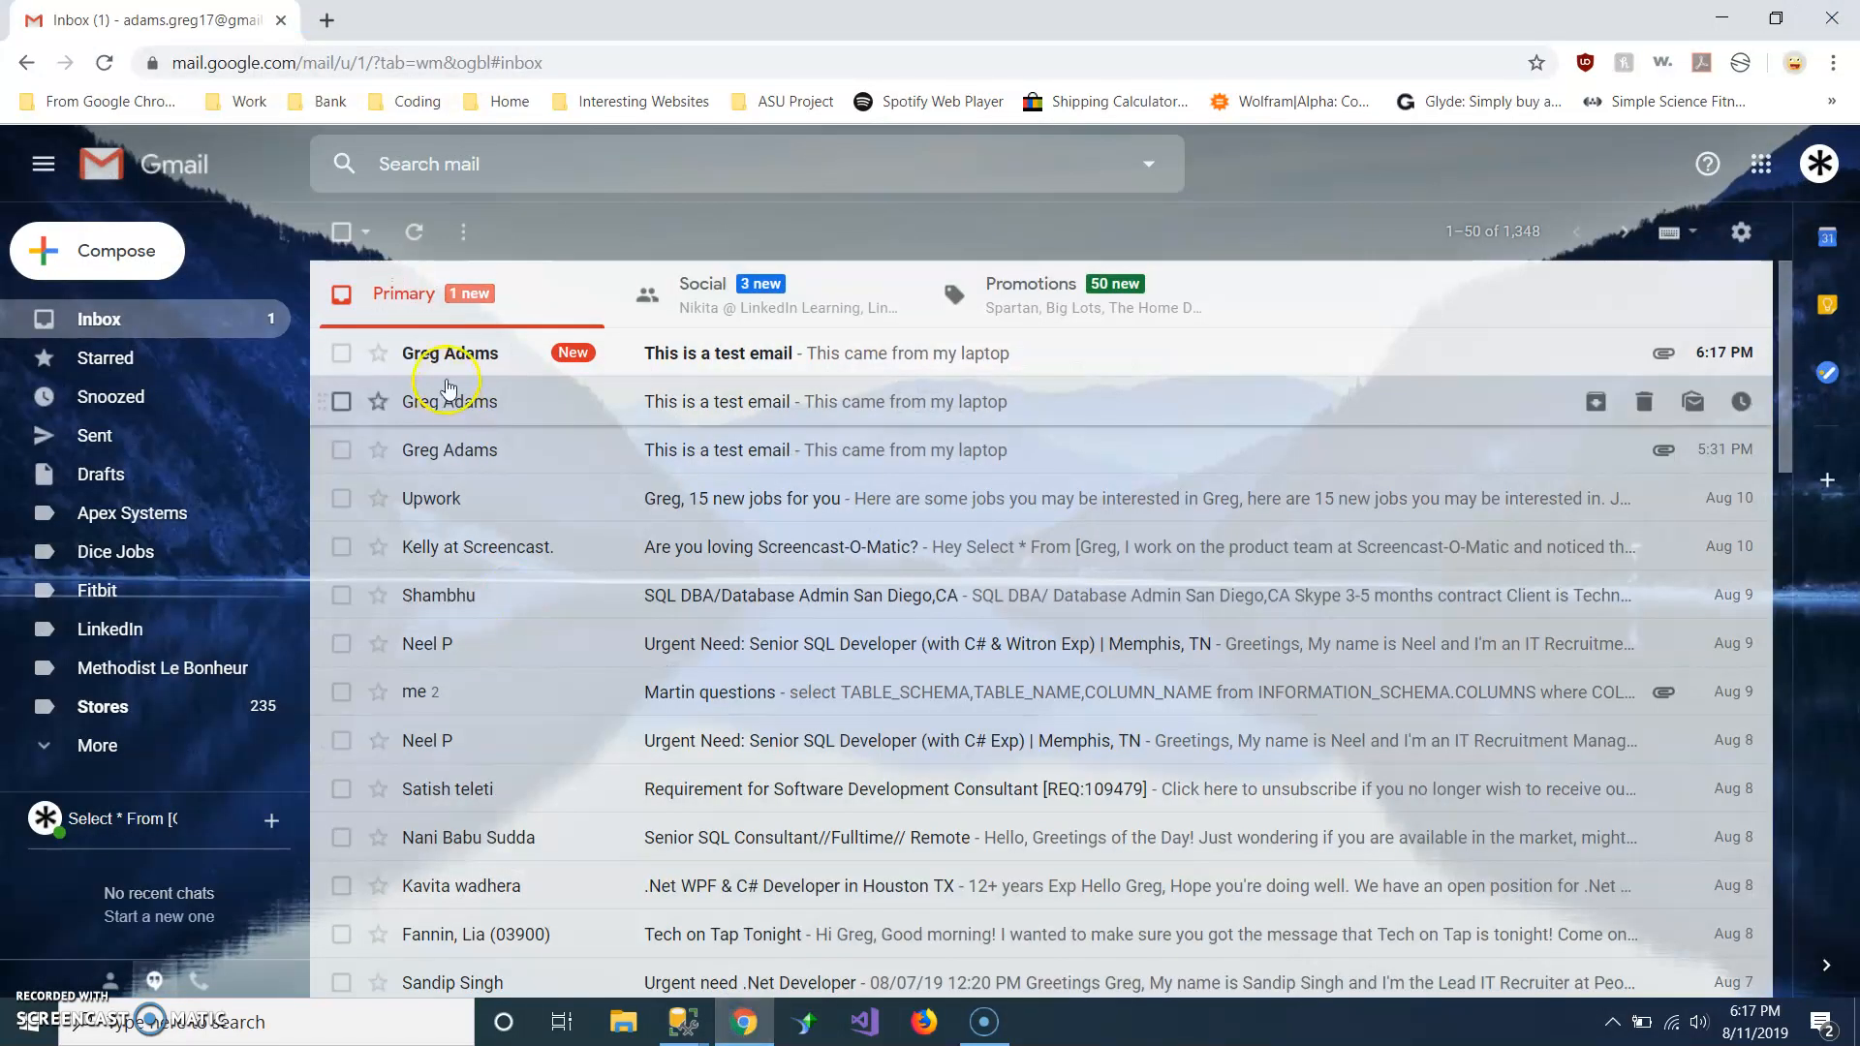
click(426, 357)
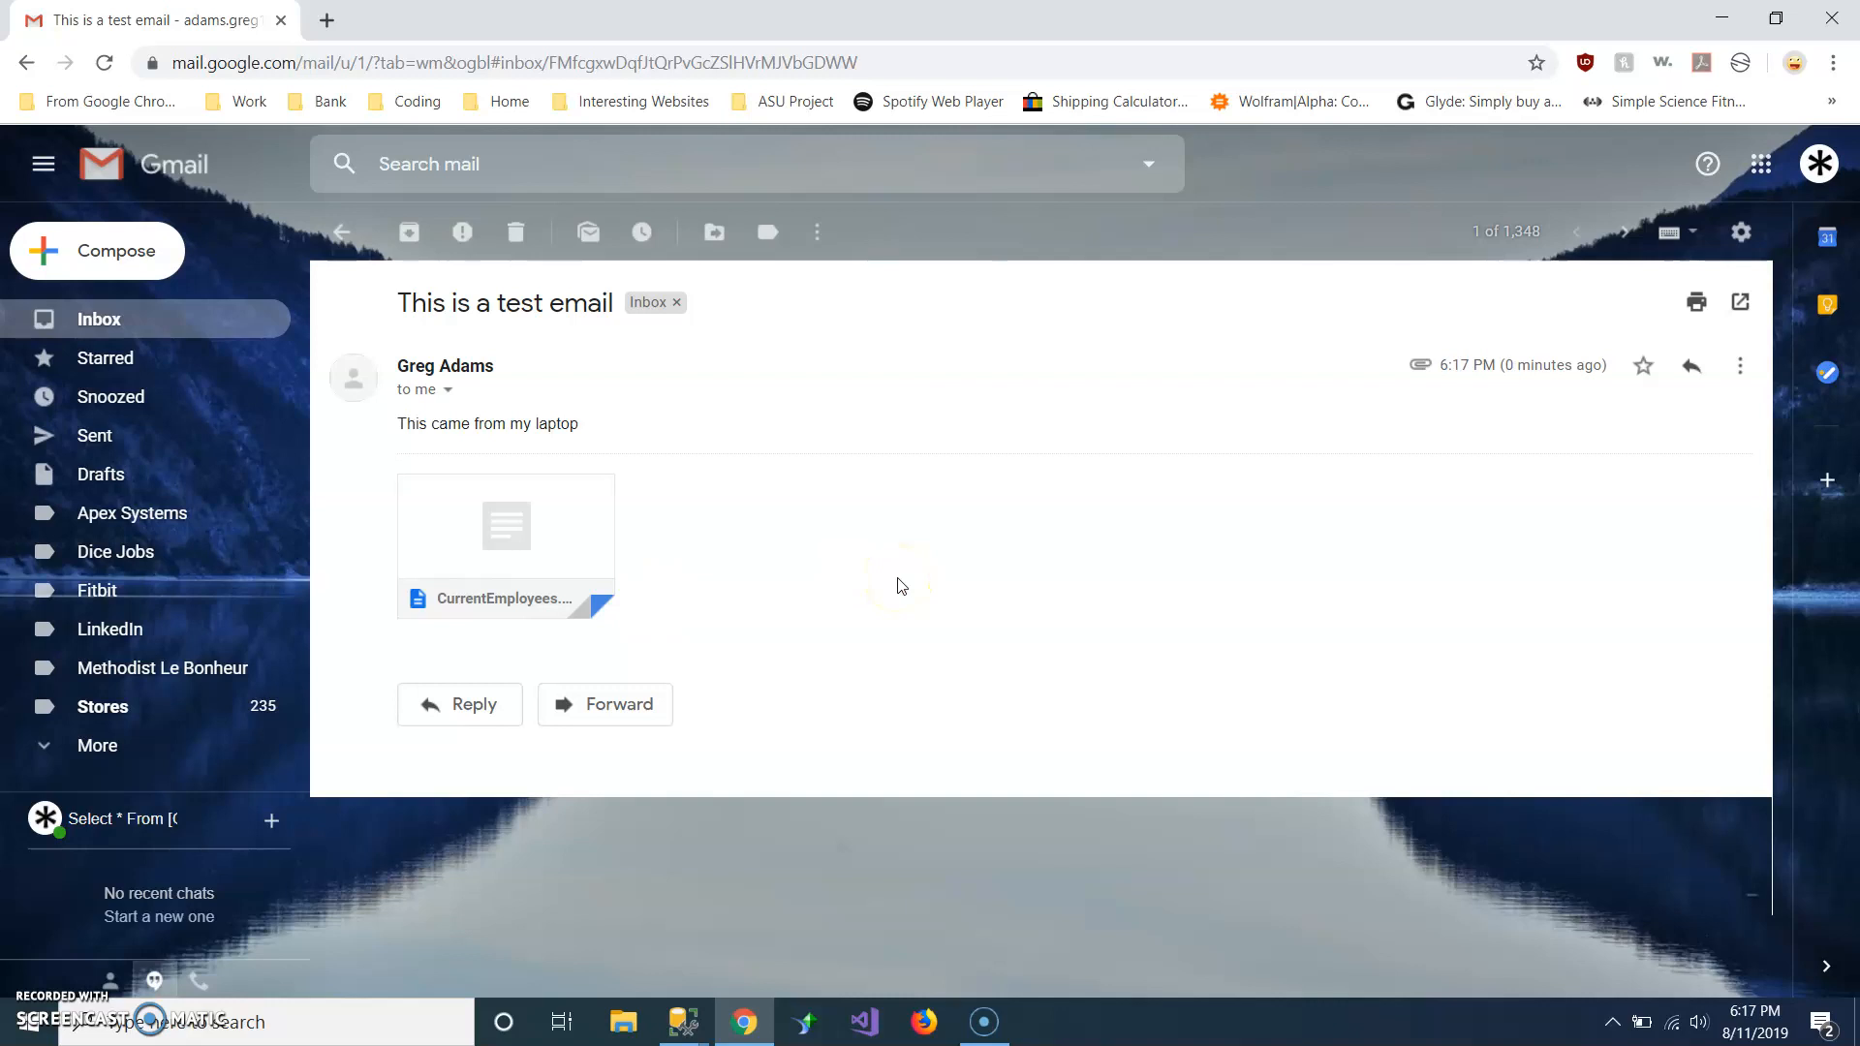
click(843, 678)
click(738, 938)
Revisit the job in SQL Server Management Studio, and return to Gmail to examine the test email's CurrentEmployees attachment.
click(683, 1022)
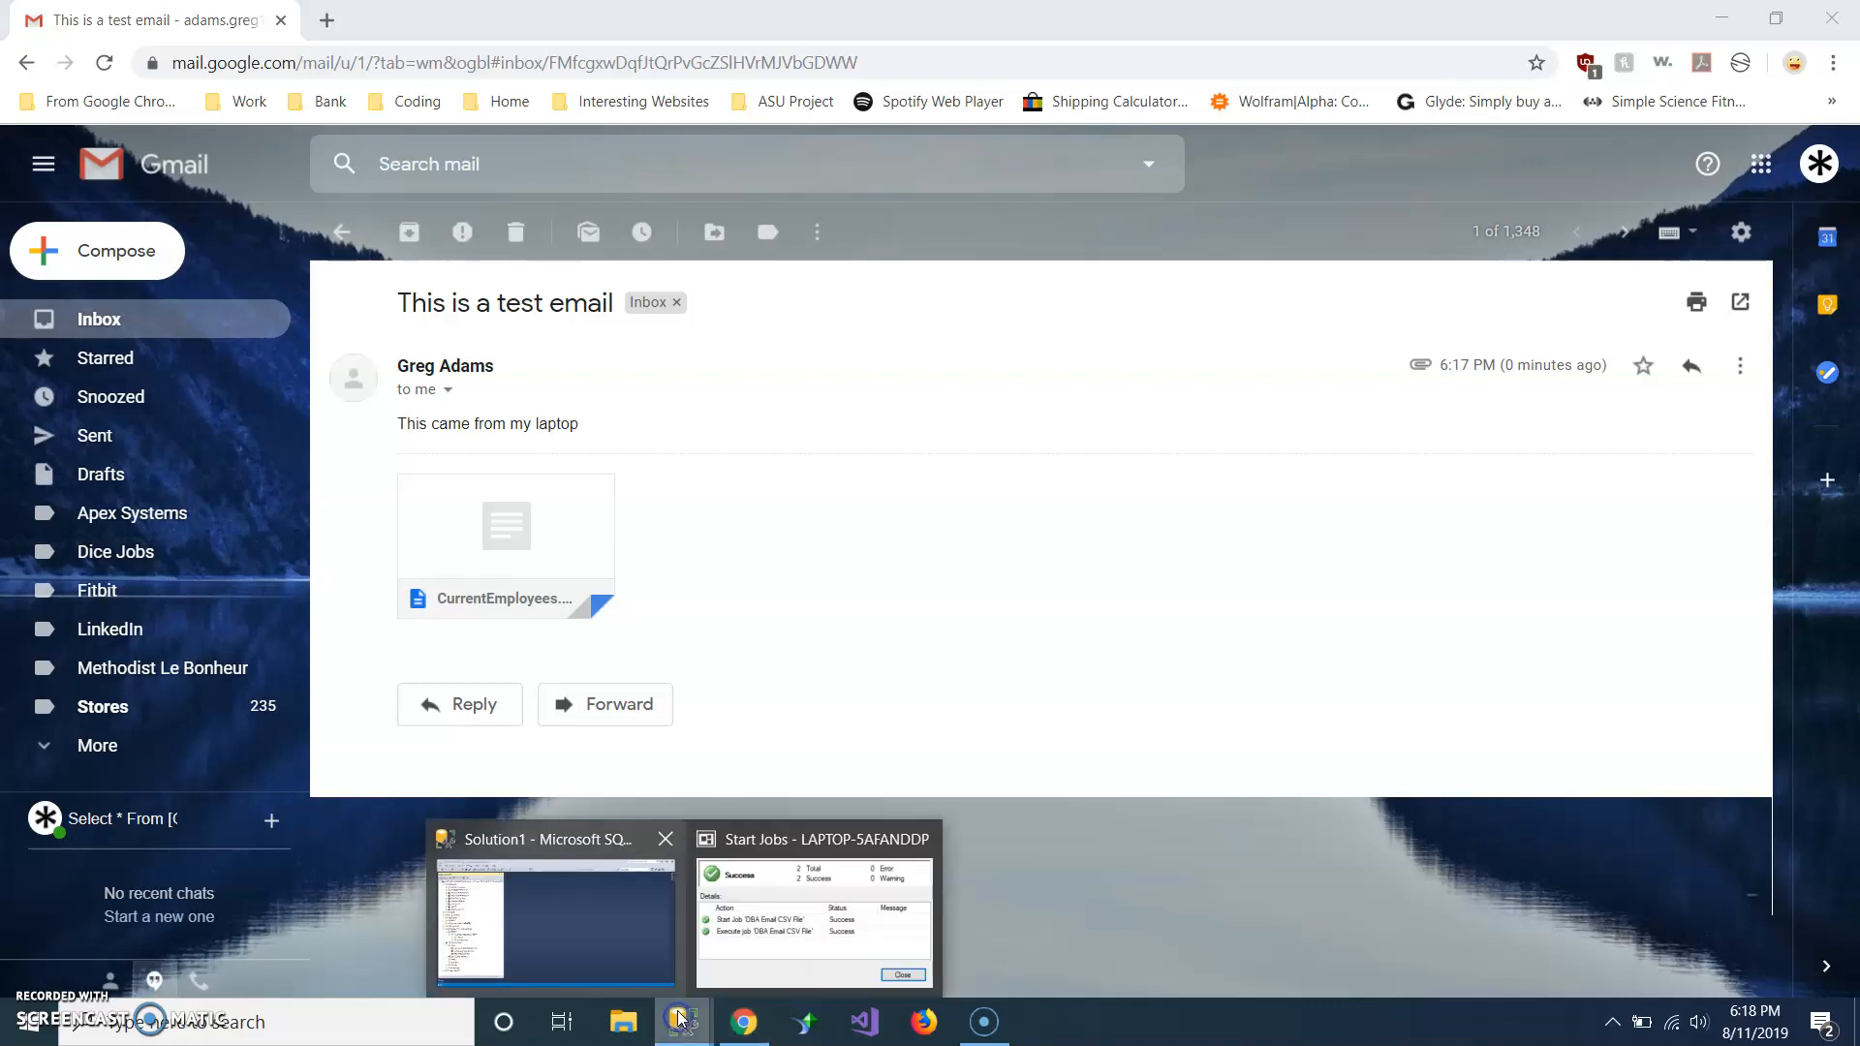
click(643, 921)
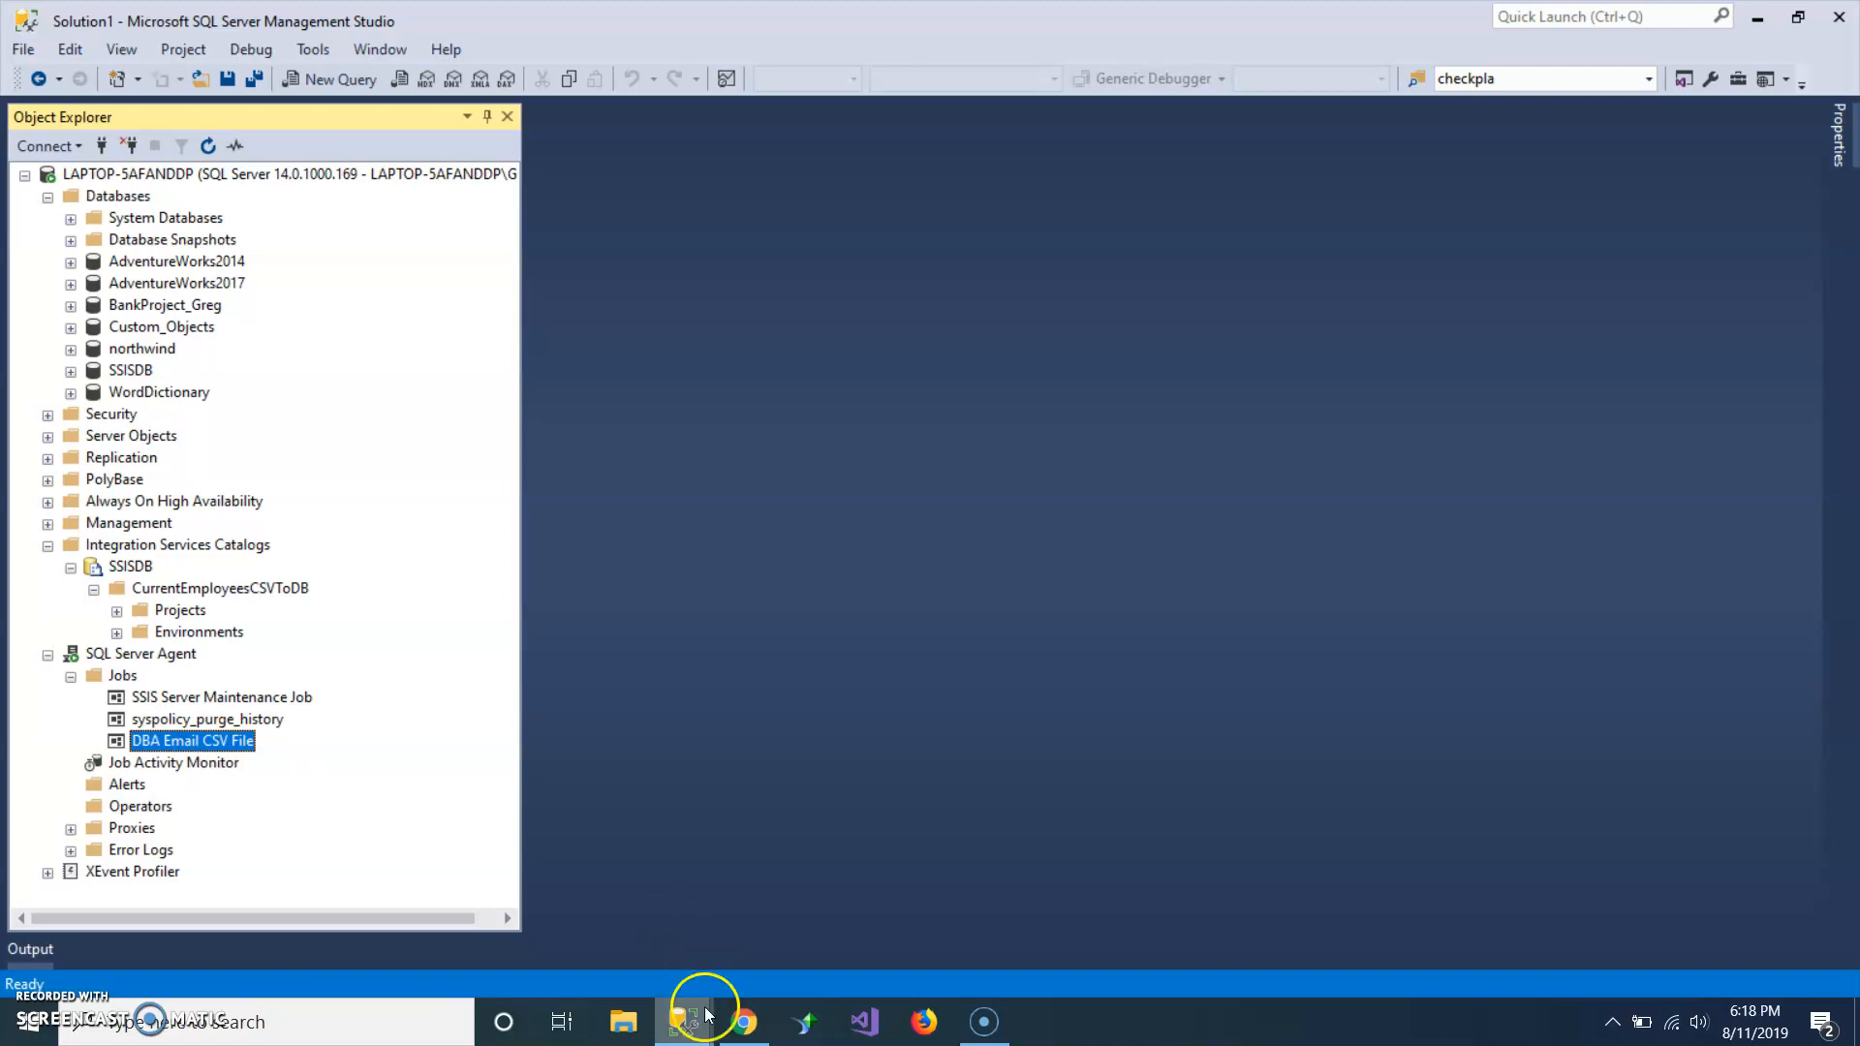
click(744, 1022)
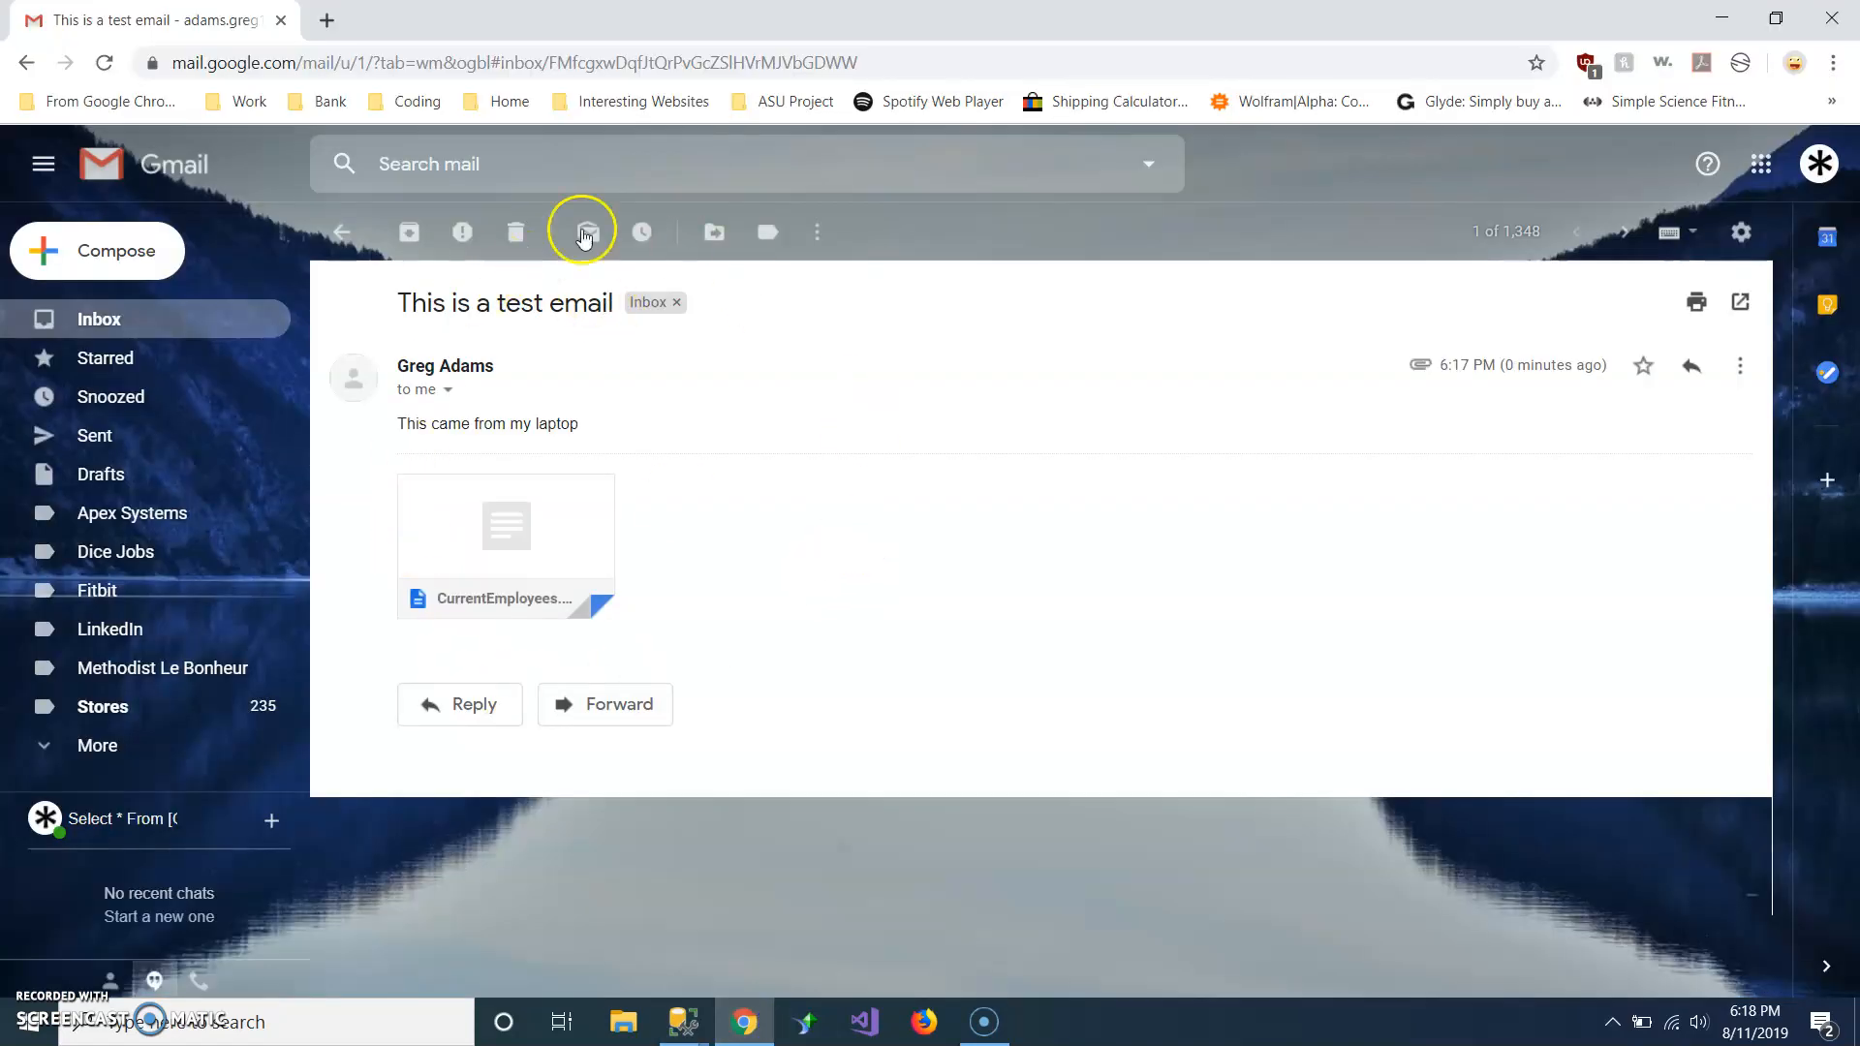
mouse_move(569, 601)
click(818, 668)
mouse_move(986, 1035)
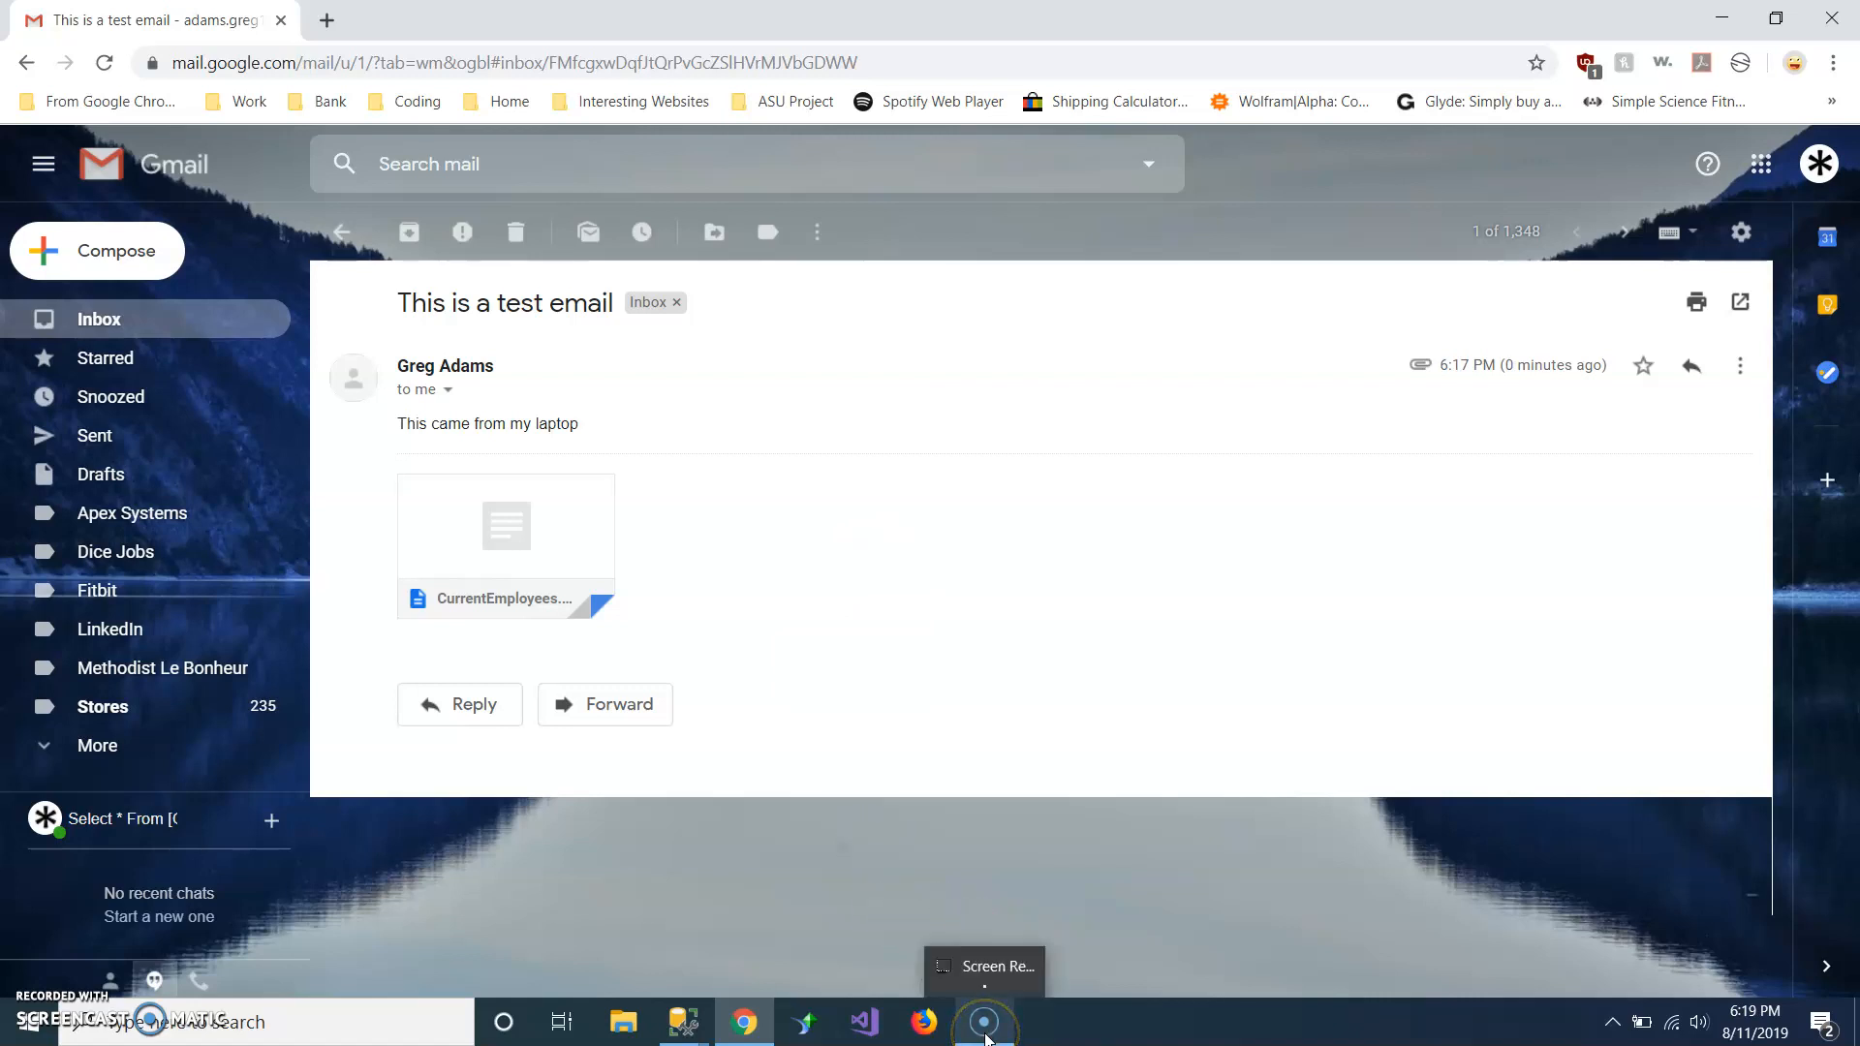